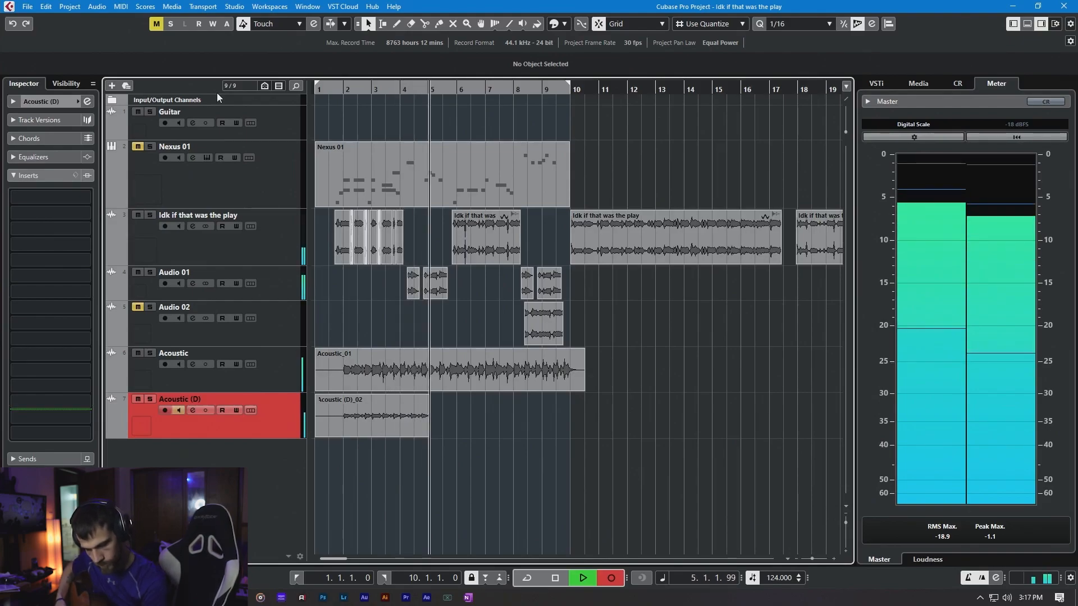
Step: Stop recording the Acoustic (D) take and listen back to both acoustic guitar recordings from the start
key("space")
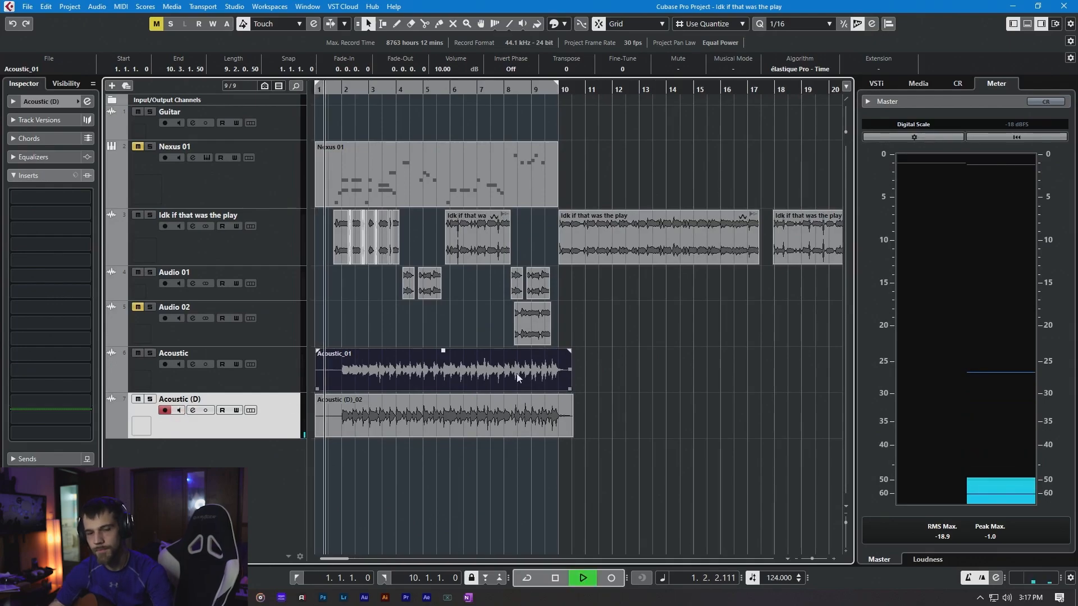
scroll(453, 389, "up", 2)
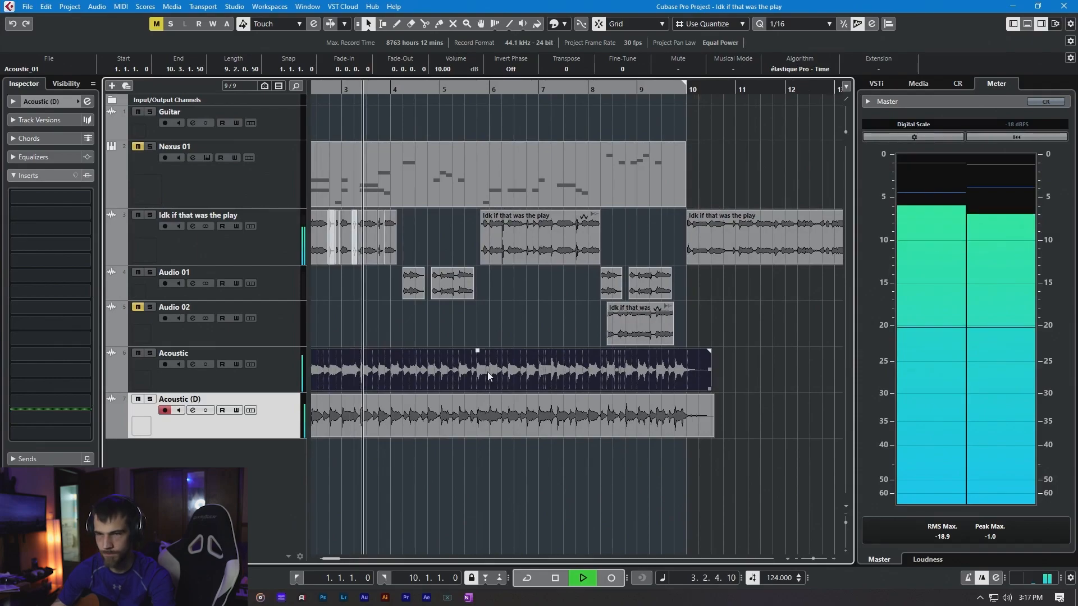
scroll(487, 374, "down", 2)
scroll(448, 380, "up", 2)
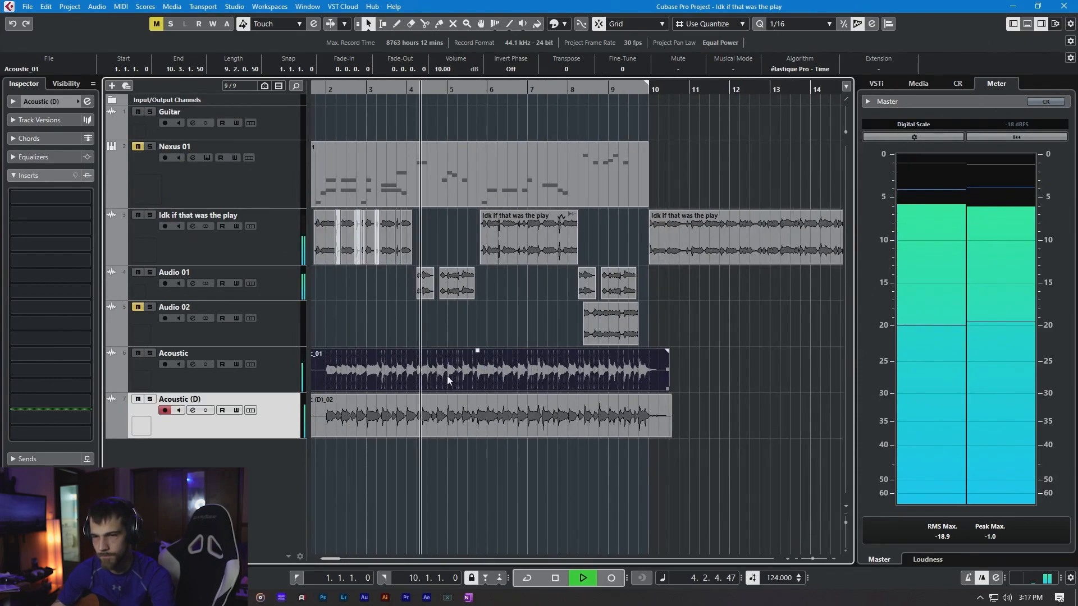
scroll(635, 385, "left", 1)
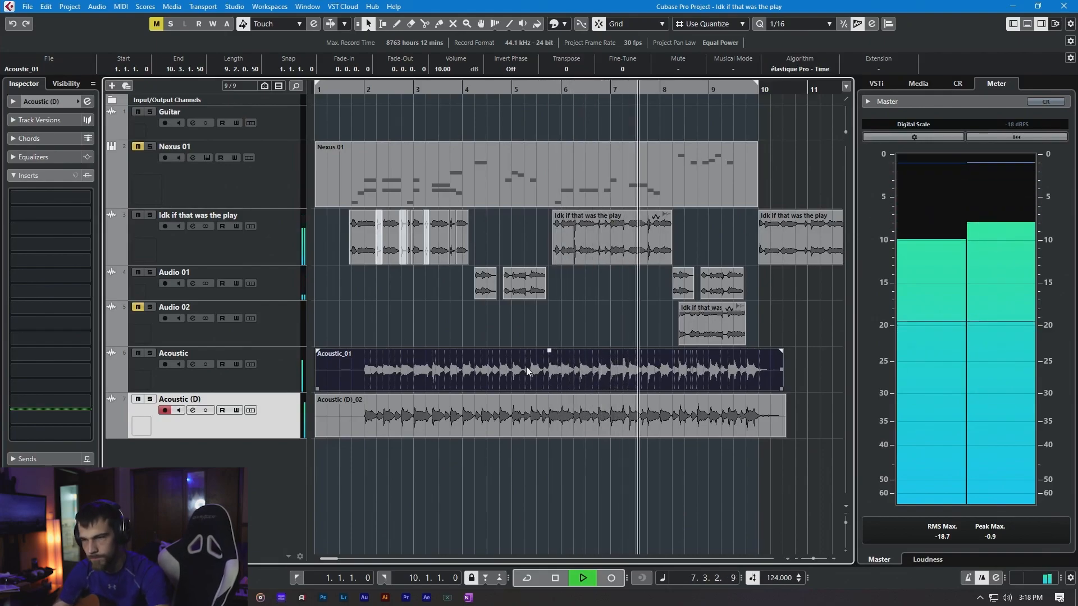
scroll(562, 372, "down", 2)
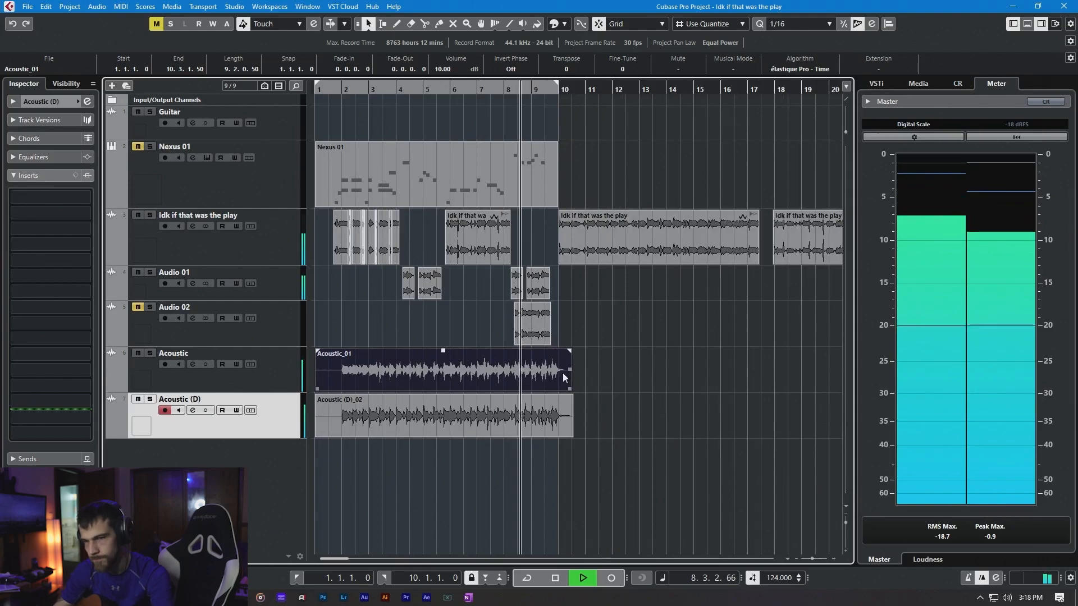
scroll(563, 373, "down", 1)
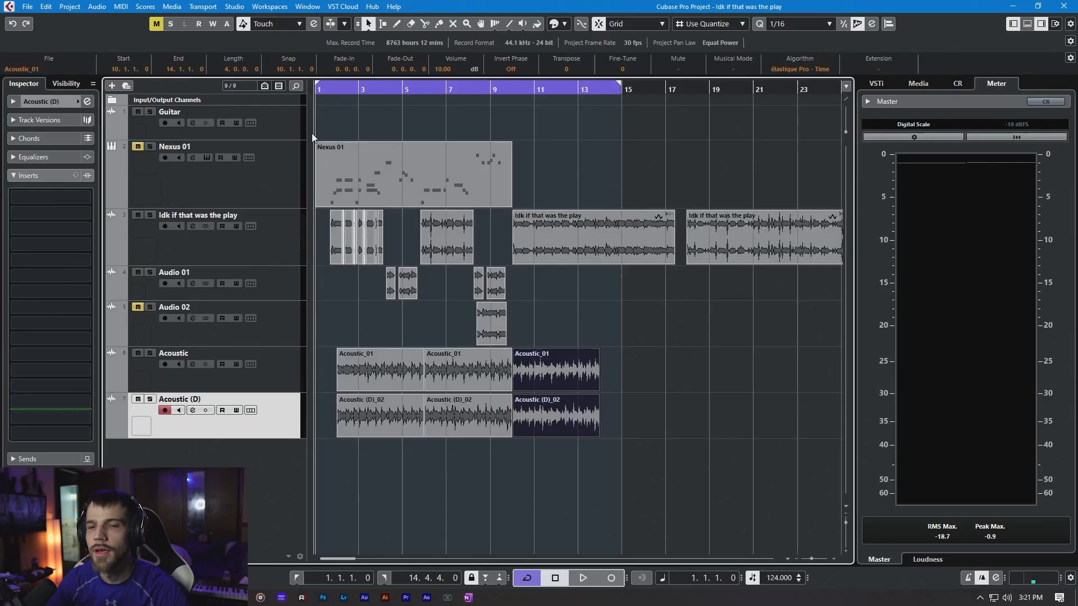
Step: Add an instrument track with Superior Drummer to the project
scroll(378, 273, "up", 2)
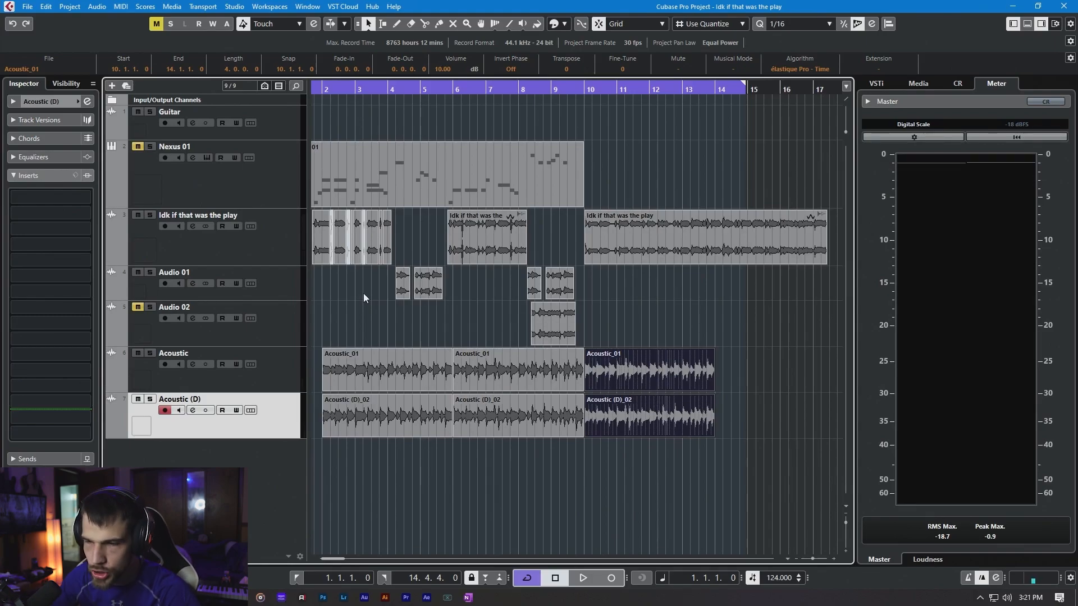
scroll(387, 297, "up", 3)
right_click(253, 158)
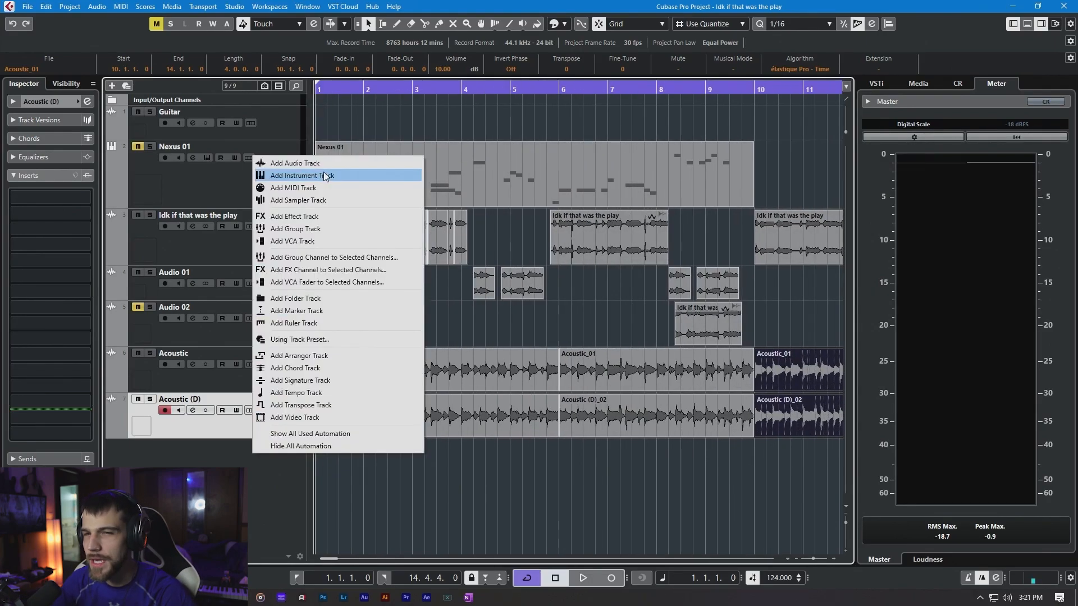
left_click(323, 176)
left_click(561, 284)
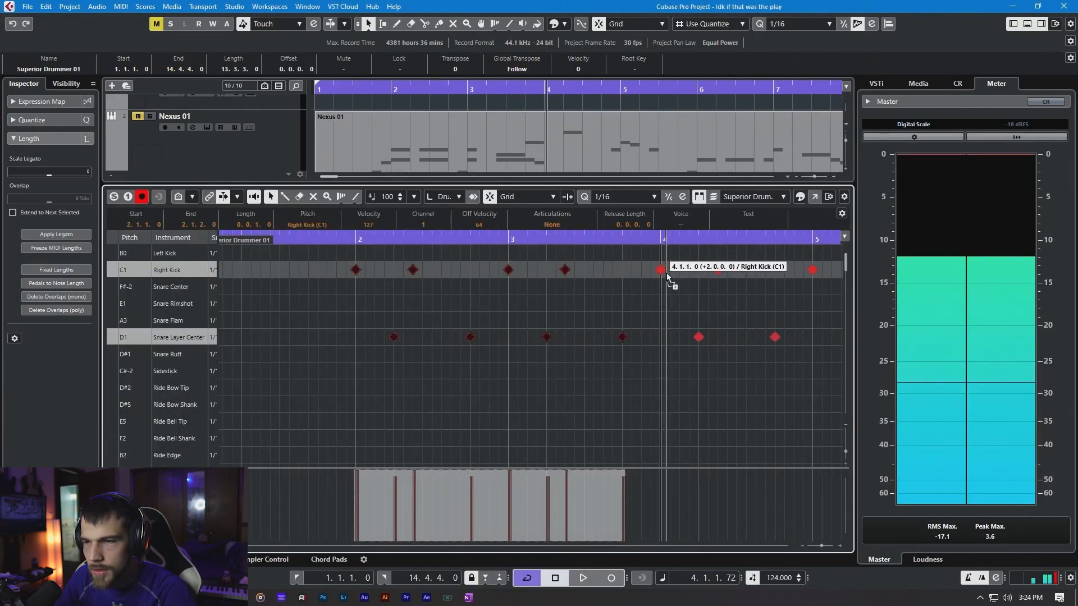
Step: Copy the two-bar kick and snare pattern from bar 2 to bar 4 and play it back from just before bar 2
left_click_drag(666, 275, 666, 274)
left_click_drag(484, 237, 348, 245)
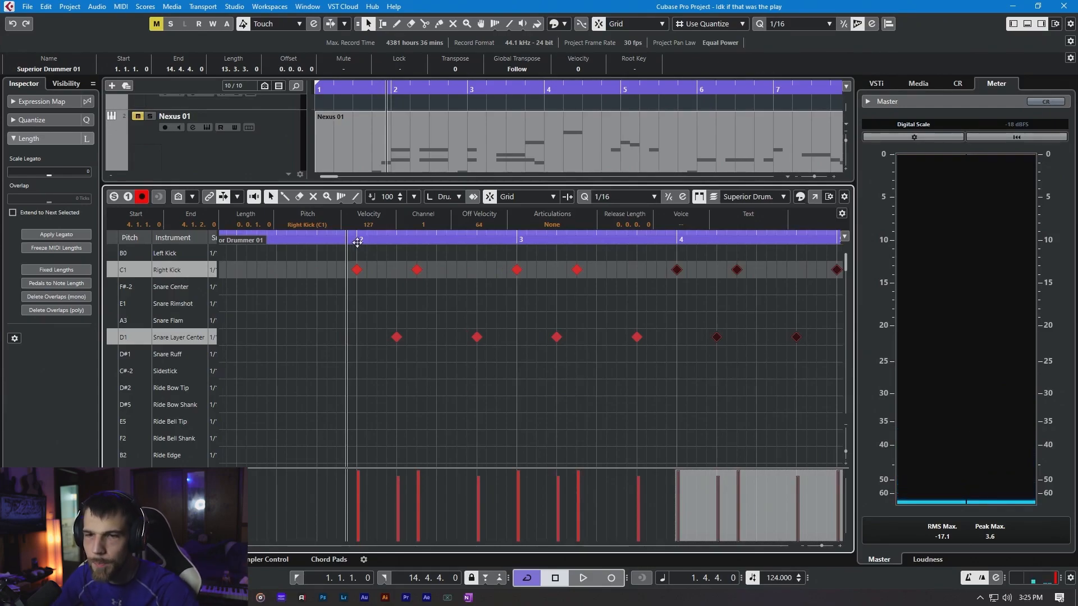
key("space")
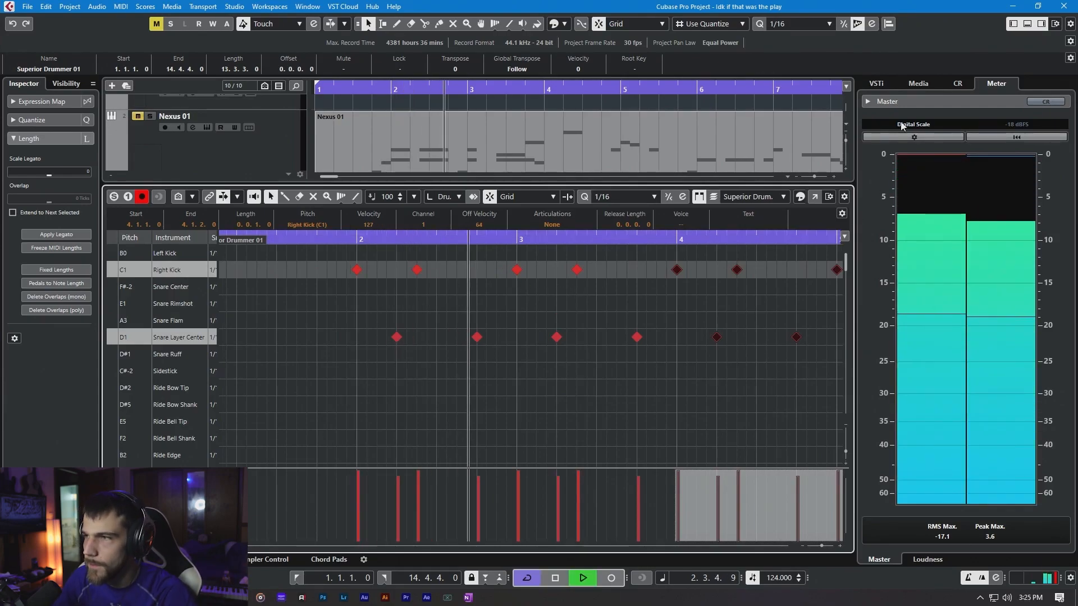
Step: Hide the lower editor to check the arrangement, and reopen the Superior Drummer part in the drum editor
left_click(1028, 25)
scroll(470, 340, "down", 4)
scroll(459, 409, "up", 1)
scroll(511, 354, "left", 1)
double_click(494, 447)
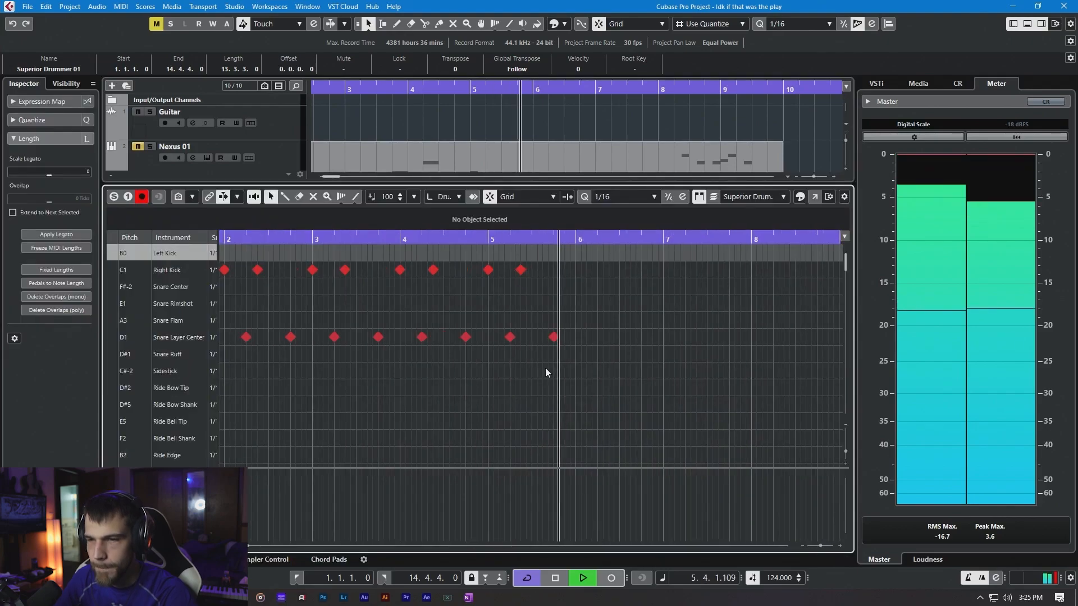
scroll(567, 383, "down", 2)
left_click_drag(644, 393, 319, 246)
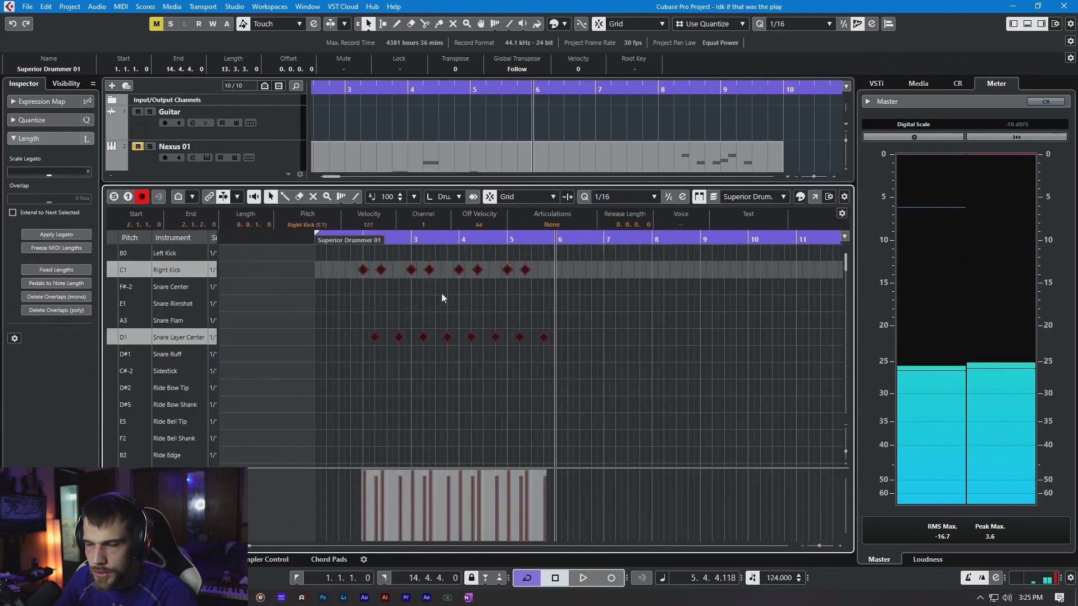
scroll(554, 383, "up", 2)
left_click(542, 379)
scroll(541, 379, "down", 2)
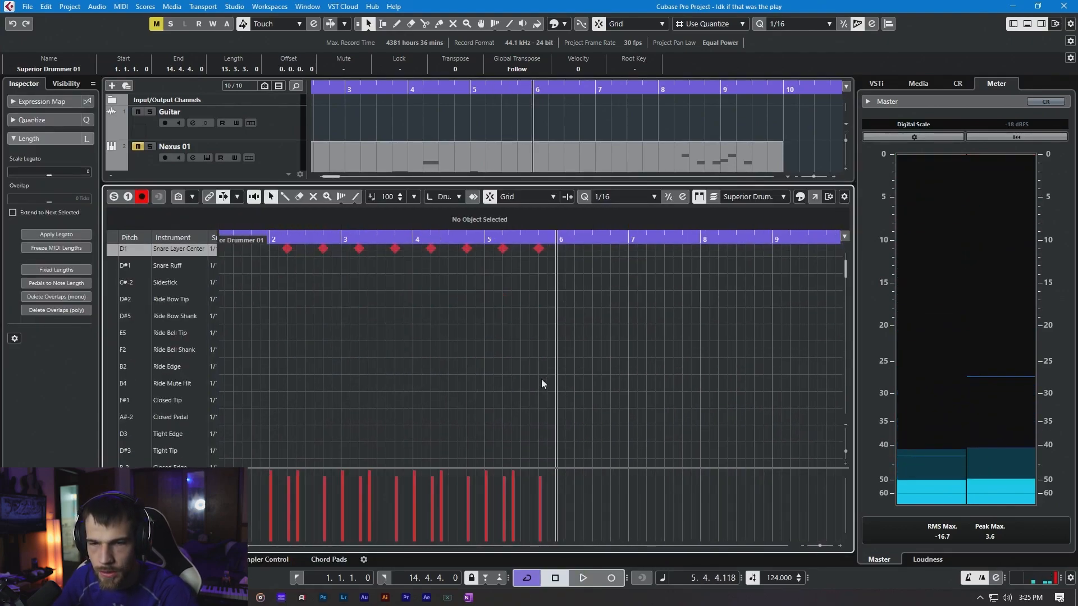
Step: Activate the Draw tool and browse the drum rows down to the rack and floor toms
scroll(541, 379, "up", 2)
scroll(544, 377, "up", 1)
scroll(617, 337, "down", 3)
right_click(579, 345)
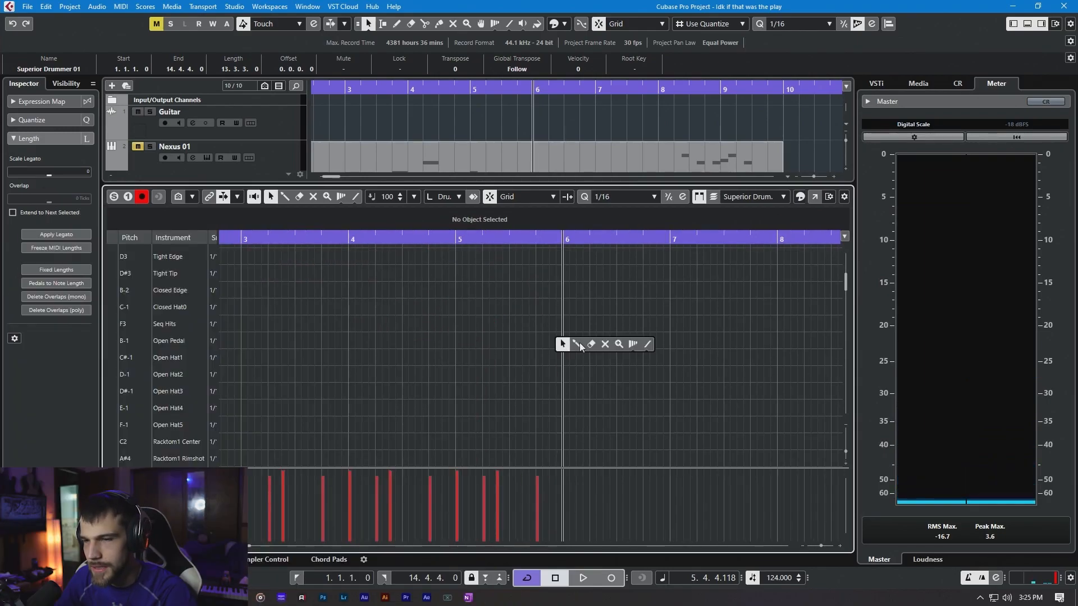
scroll(573, 348, "down", 3)
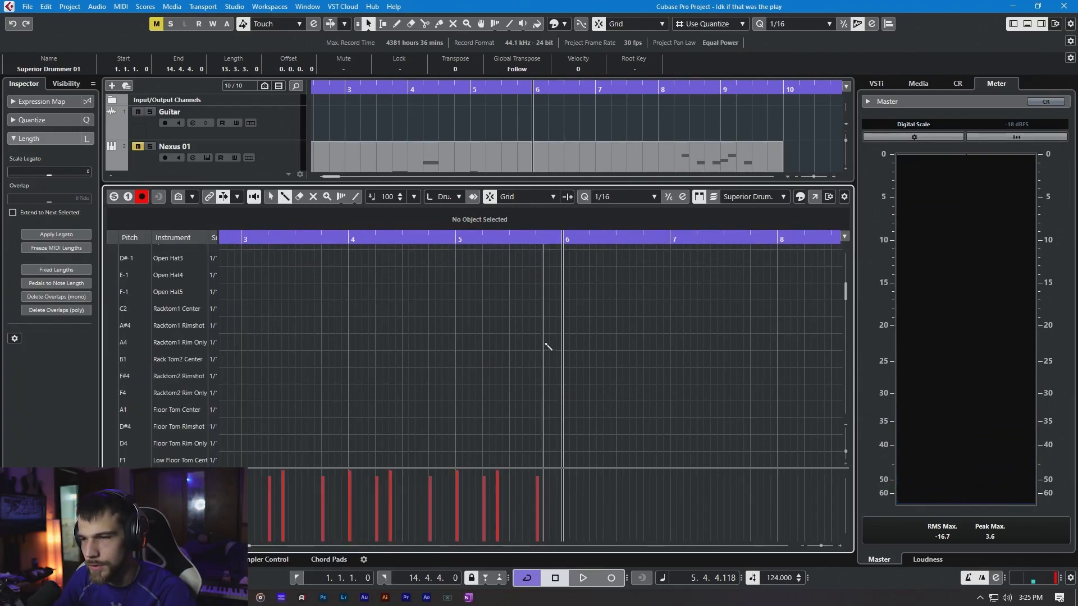
Step: Move the playback position to around the fourth beat of bar 5 and examine the tom rows there up close
scroll(547, 346, "up", 4)
key("KP_Subtract")
scroll(542, 349, "up", 1)
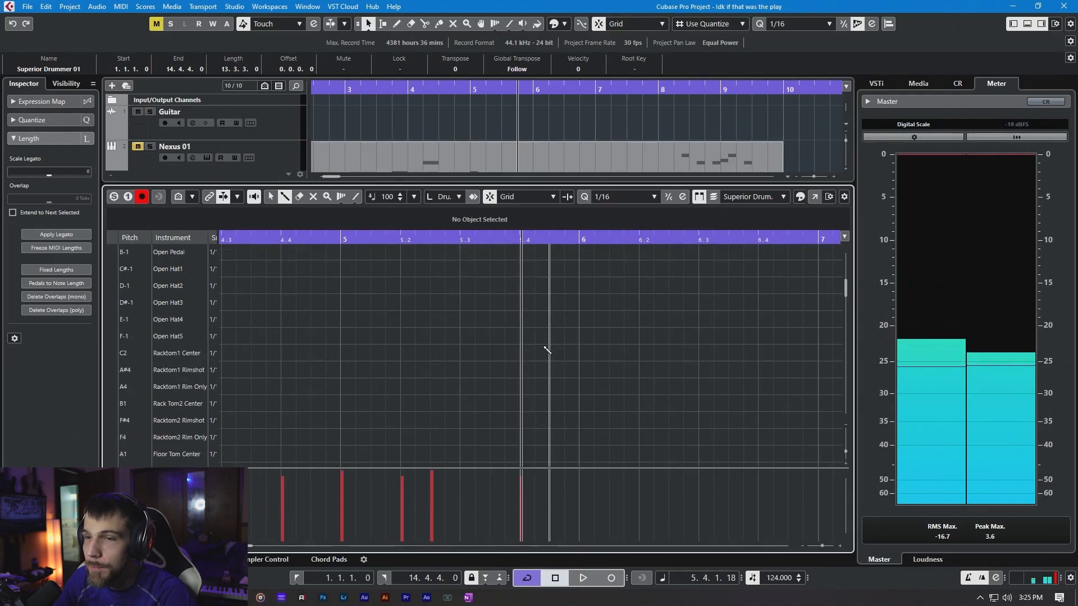
key("KP_Add")
scroll(551, 353, "up", 1)
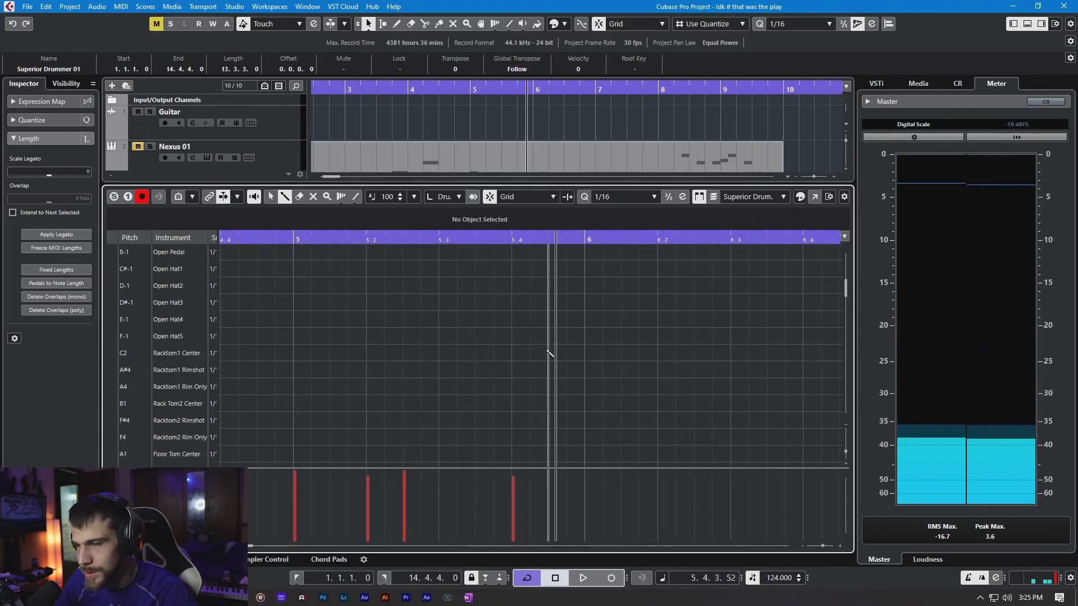
scroll(628, 199, "up", 1)
left_click(539, 239)
key("h")
key("h")
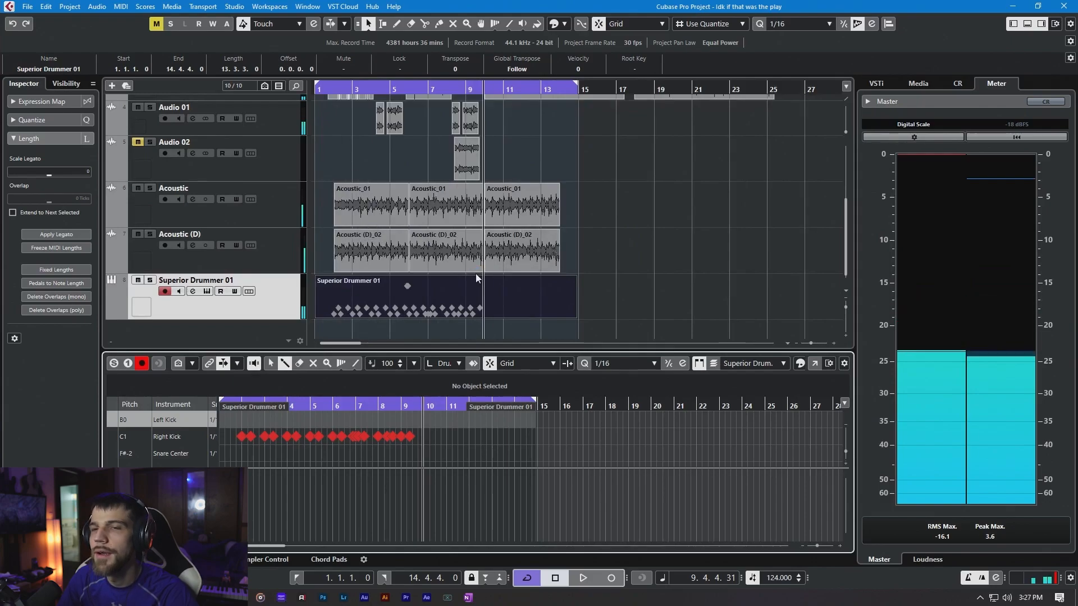
Step: Reposition the playback cursor around bars 10 and 11 of the arrangement and return it to the song start
scroll(476, 274, "up", 3)
left_click_drag(464, 88, 498, 94)
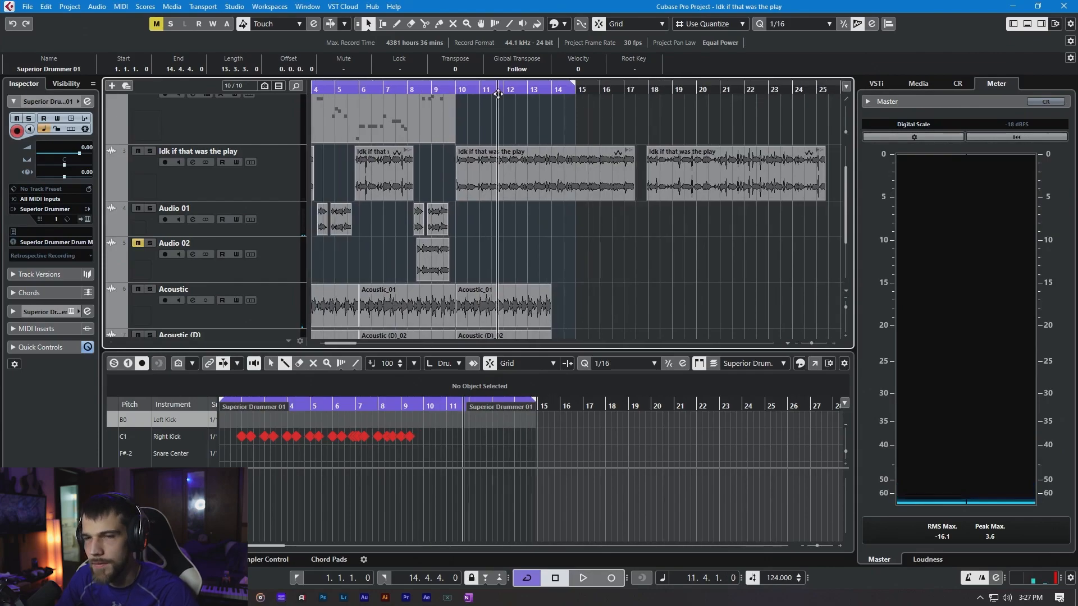
left_click(469, 85)
left_click_drag(381, 110, 456, 120)
left_click_drag(349, 87, 289, 151)
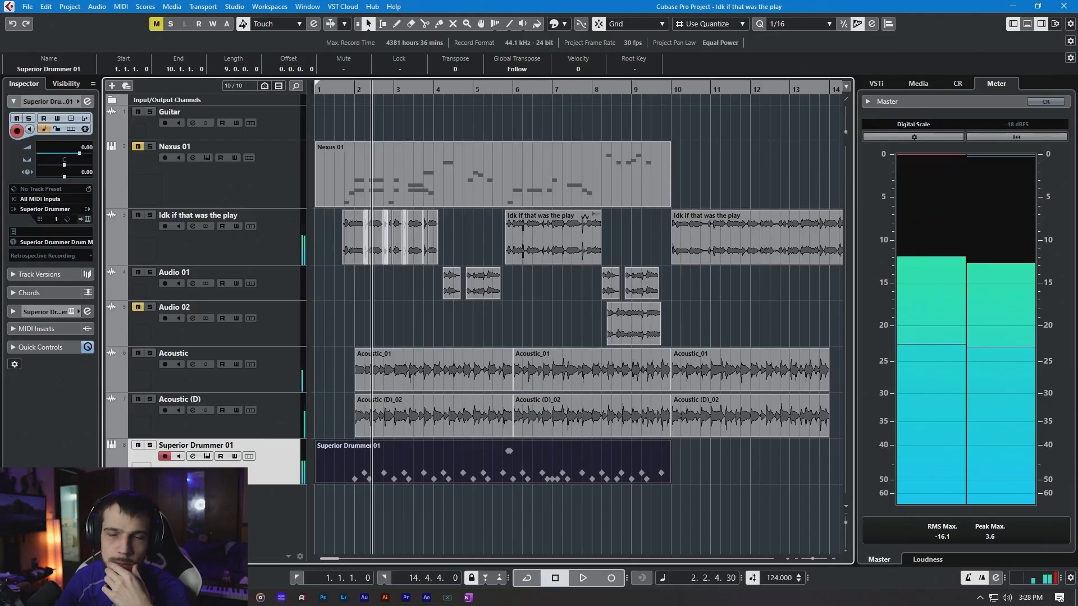
Step: Add an effect track with the ValhallaVintageVerb reverb, searching the effect list for "valh"
right_click(234, 202)
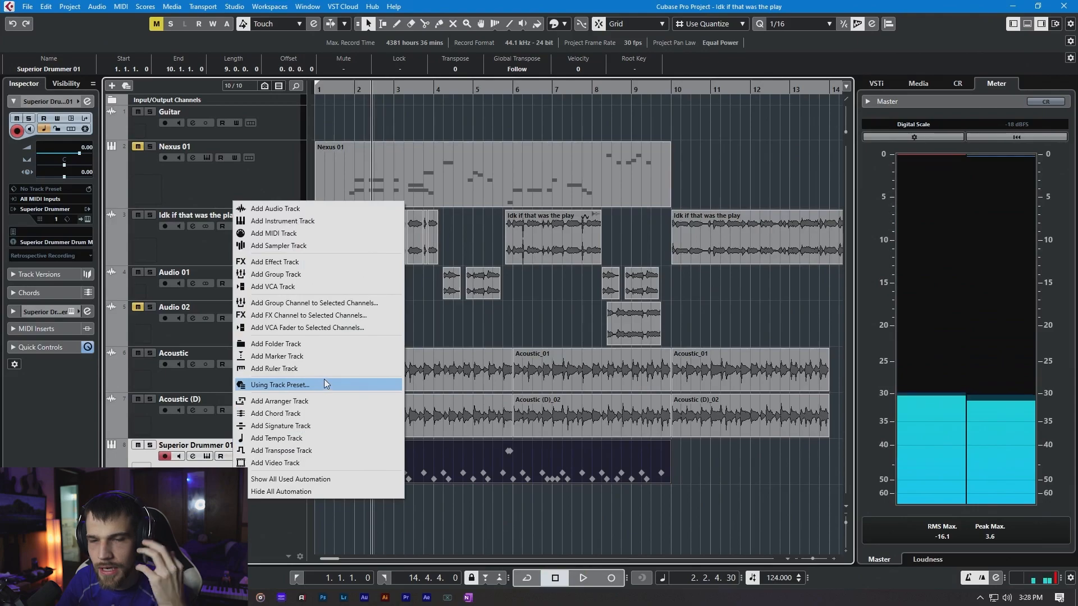
left_click(311, 262)
left_click(590, 271)
left_click(581, 267)
left_click(576, 272)
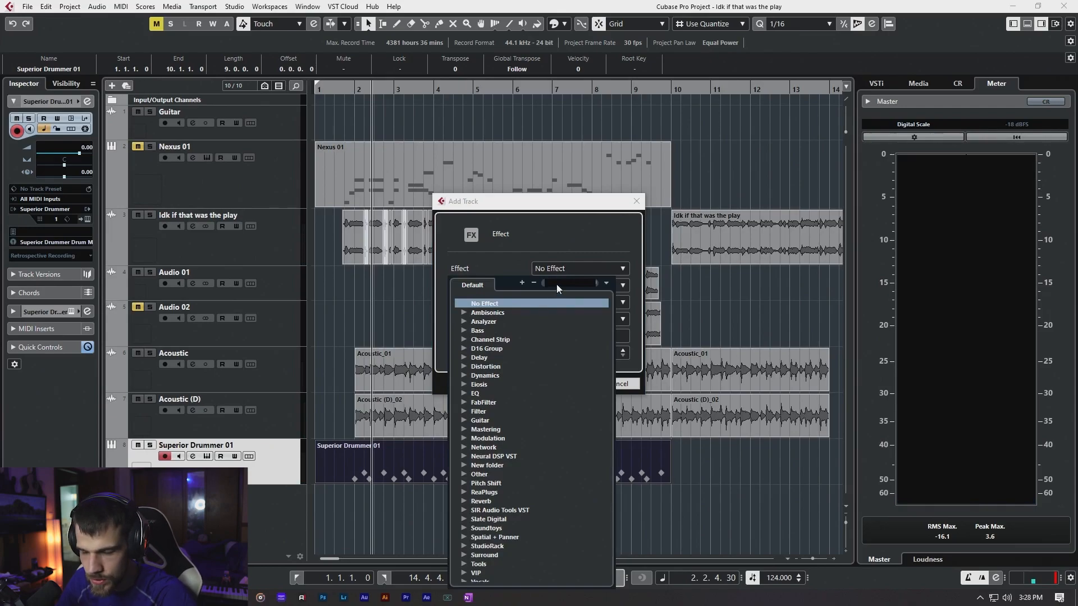
left_click(557, 284)
type("valh")
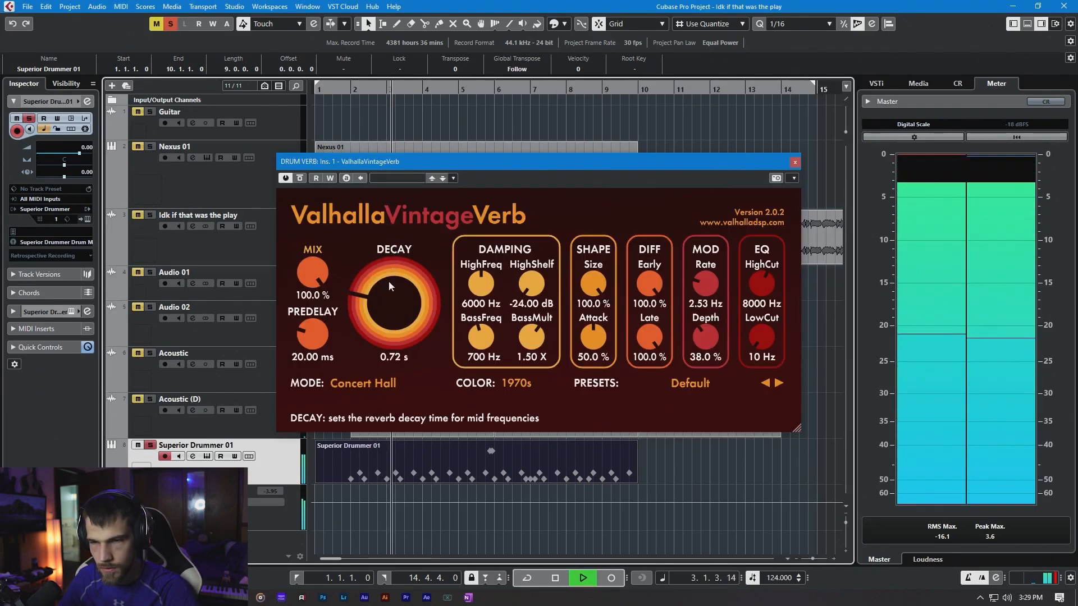
Step: Set the DRUM VERB reverb's decay to 0.96 s and raise its low cut
left_click_drag(383, 298, 385, 294)
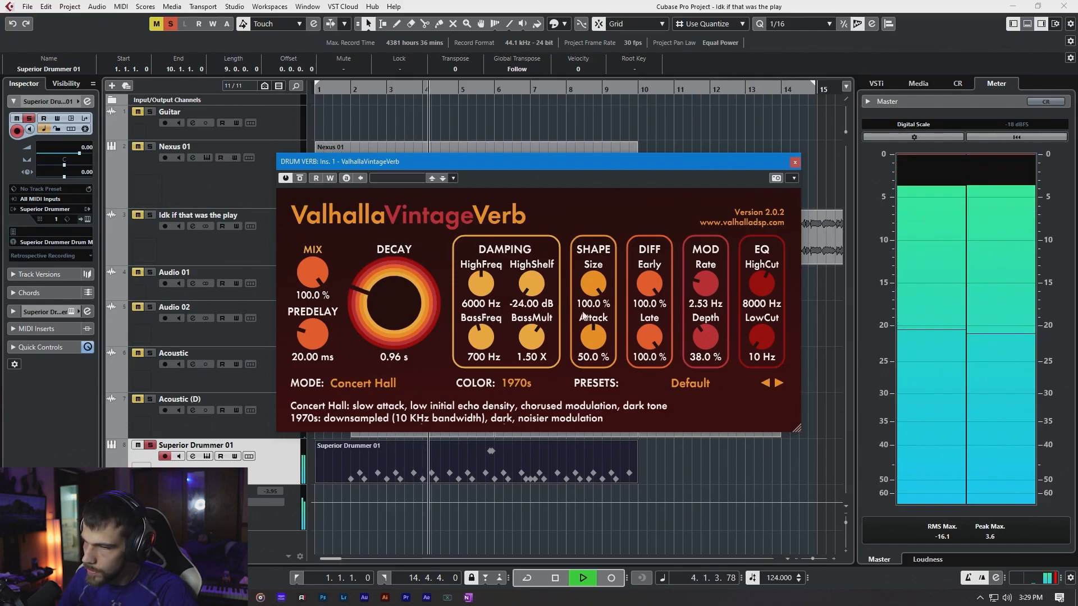
mouse_move(757, 334)
left_mouse_down()
mouse_move(758, 314)
mouse_move(762, 324)
left_mouse_up()
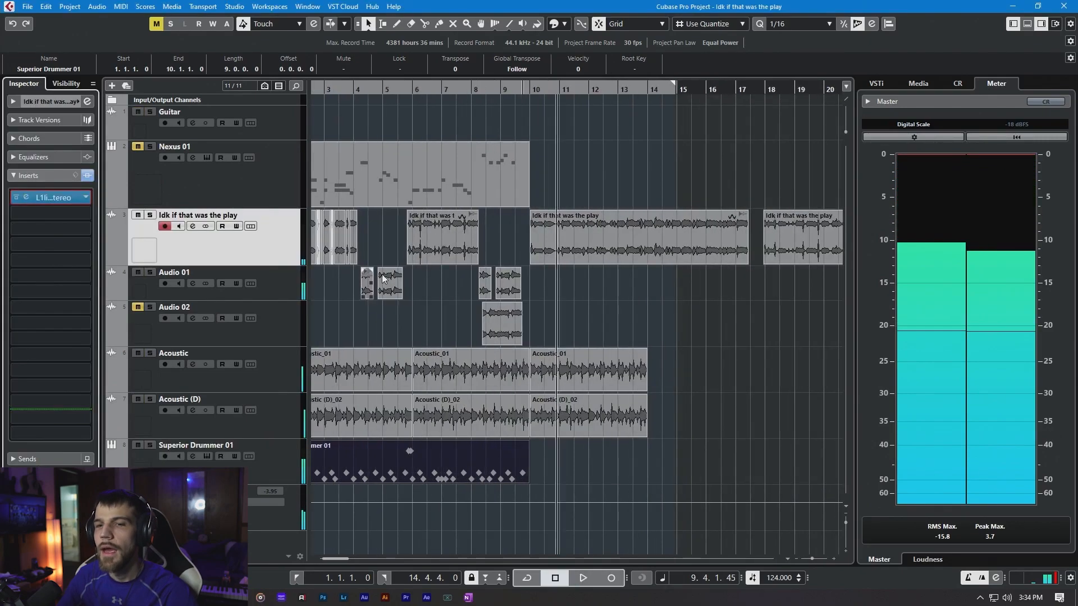
Step: Add STADIUM VERB, STADIUM DELAY and STADIUM WIDTH effect channels to the Audio 01 track
left_click(270, 279)
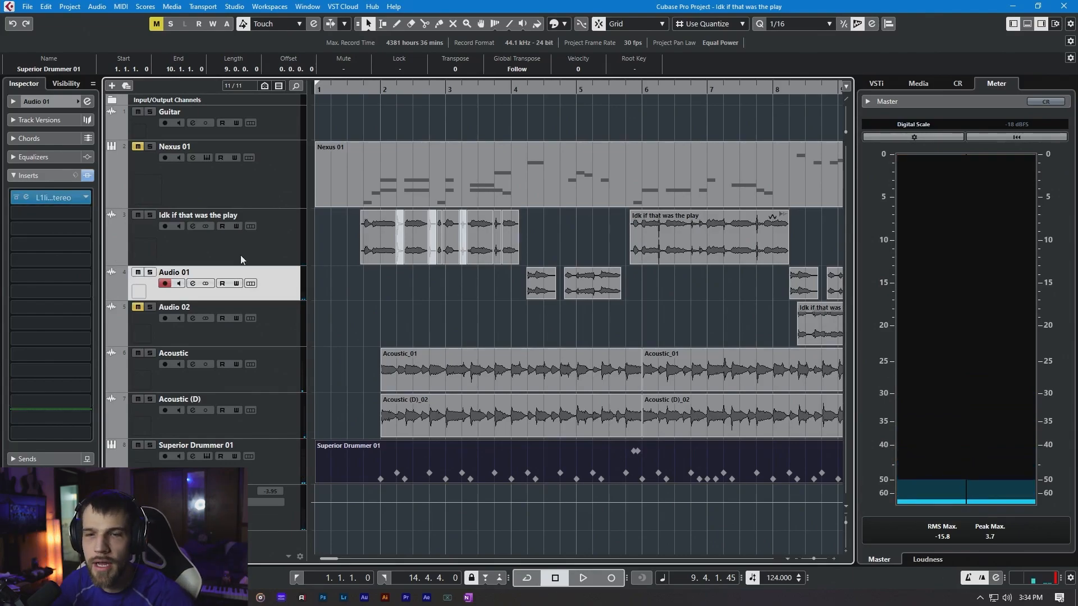
right_click(275, 284)
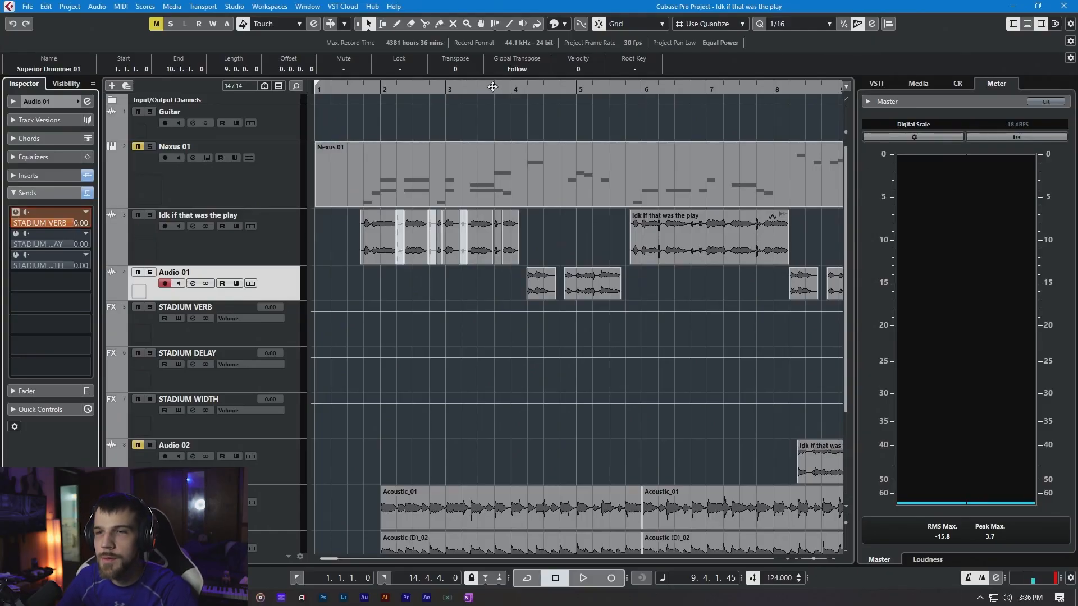
Step: Play the project from about bar 4 to hear the Audio 01 vocals
left_click_drag(492, 87, 511, 90)
key("space")
scroll(534, 255, "right", 1)
scroll(535, 264, "right", 1)
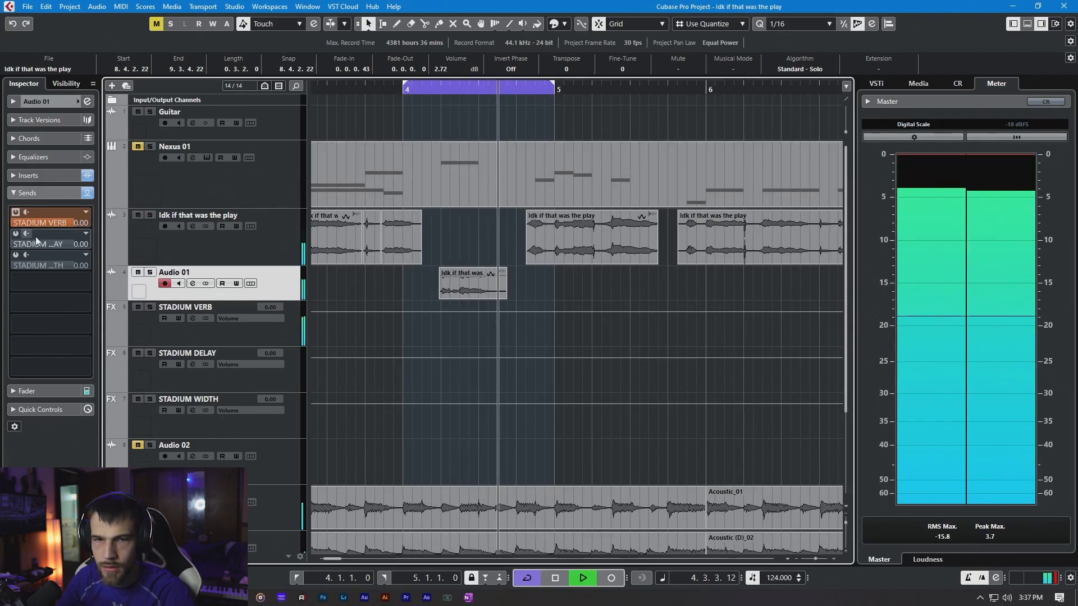
Step: Set the STADIUM VERB reverb mode to Chamber and open the EchoBoyJr insert on STADIUM DELAY
left_click_drag(0, 196, 669, 210)
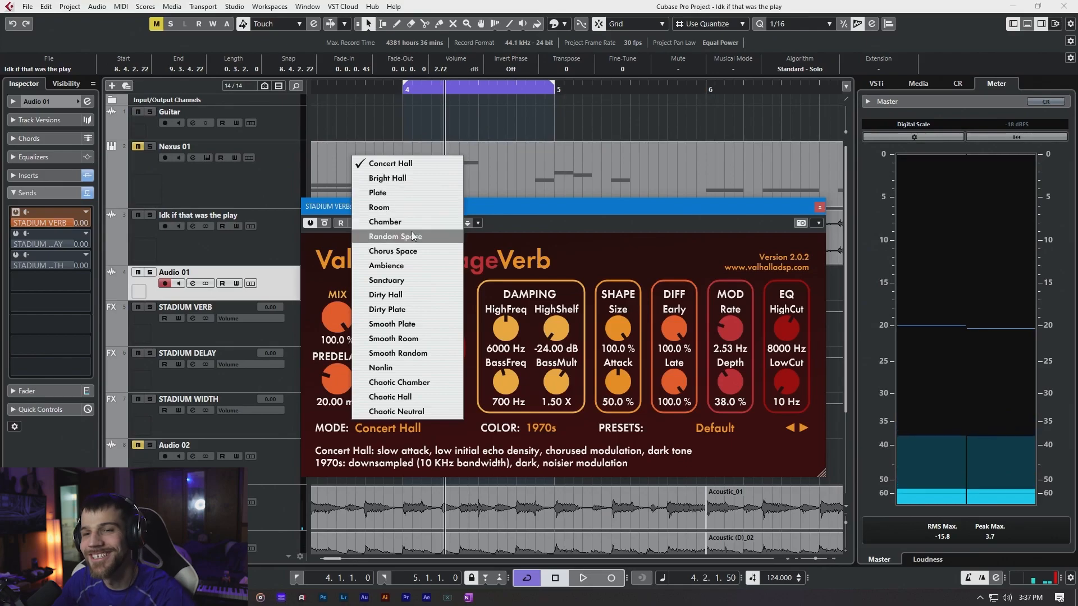
left_click(411, 221)
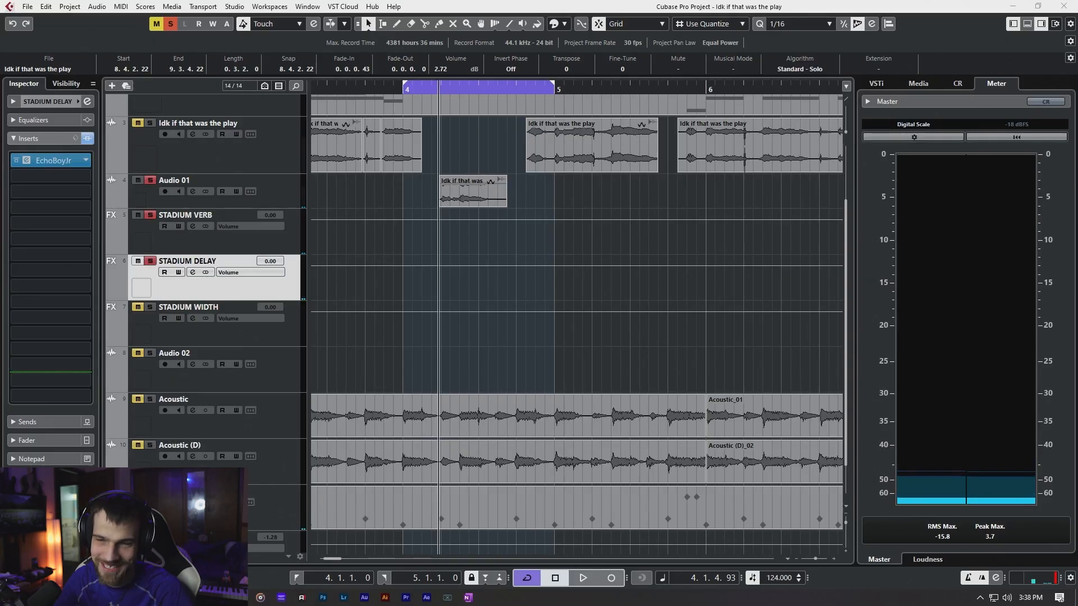
left_click(54, 160)
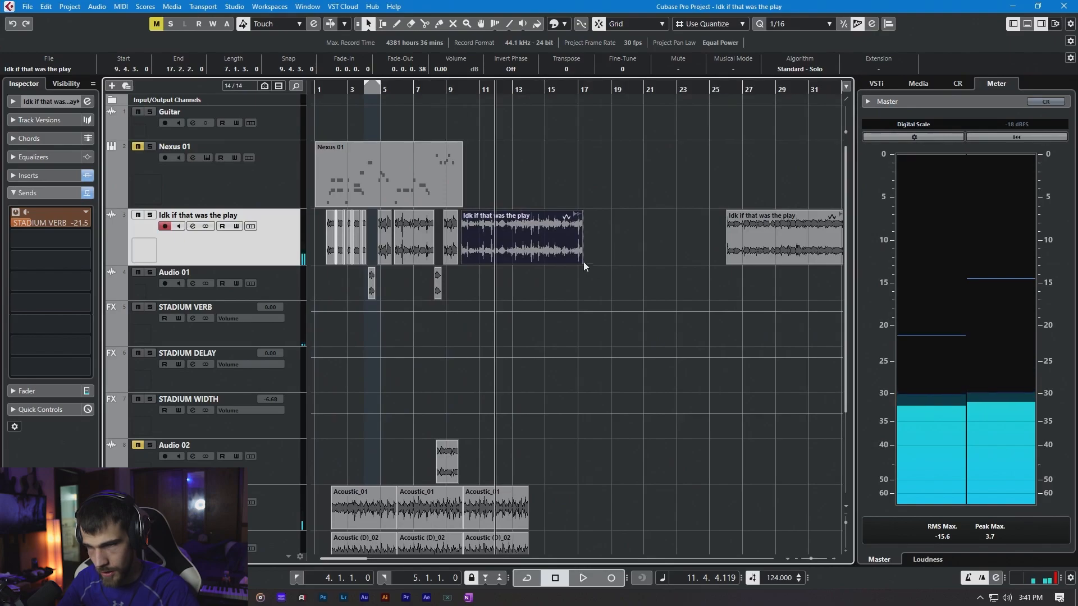
Step: Play from the song start and move the long vocal clip near bar 10 out to start at 36.4.4.0
scroll(388, 237, "up", 3)
left_click_drag(318, 89, 318, 105)
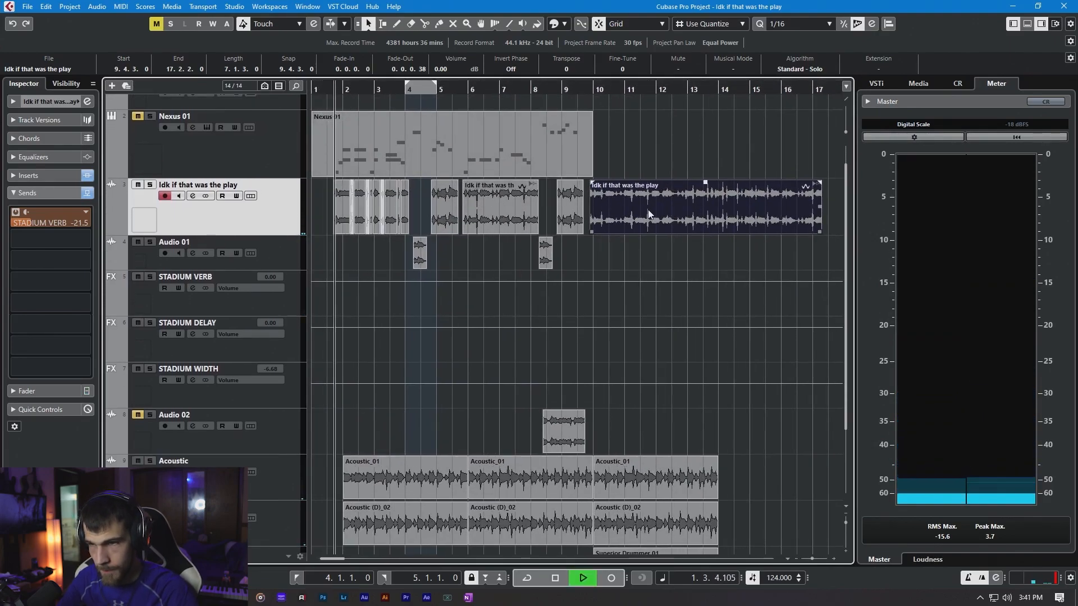
left_click_drag(649, 207, 650, 249)
key("g")
key("g")
key("g")
key("g")
left_click_drag(377, 250, 551, 216)
key("h")
key("h")
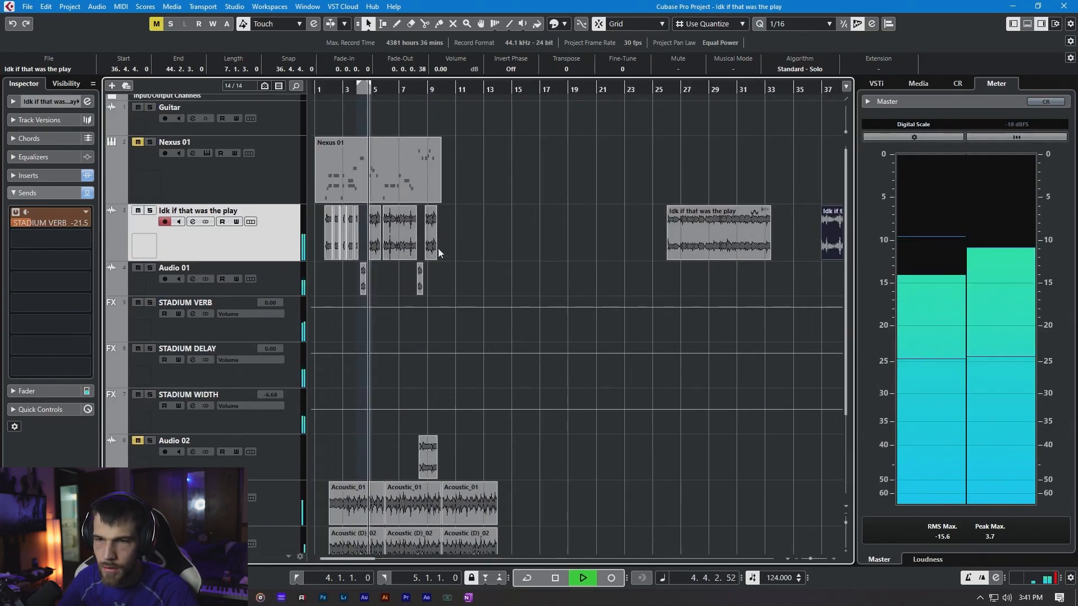
Step: Stop playback and move all the chopped vocal clips at the song start out to begin at about 9.4.4.0
key("h")
key("h")
key("space")
left_click_drag(330, 218, 654, 255)
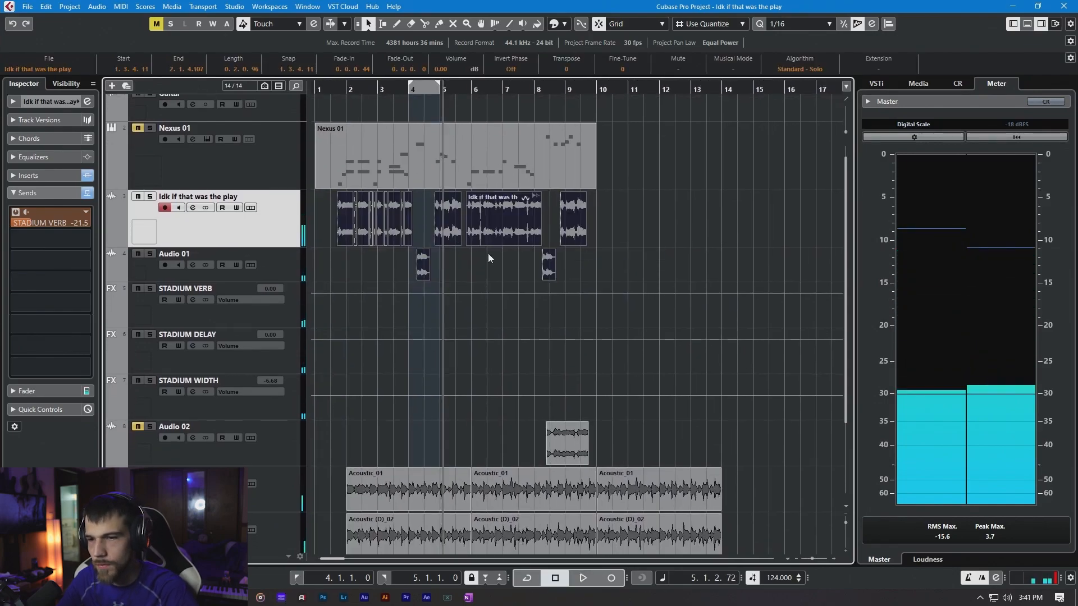
scroll(537, 257, "down", 3)
scroll(371, 212, "up", 4)
left_click_drag(343, 229, 602, 233)
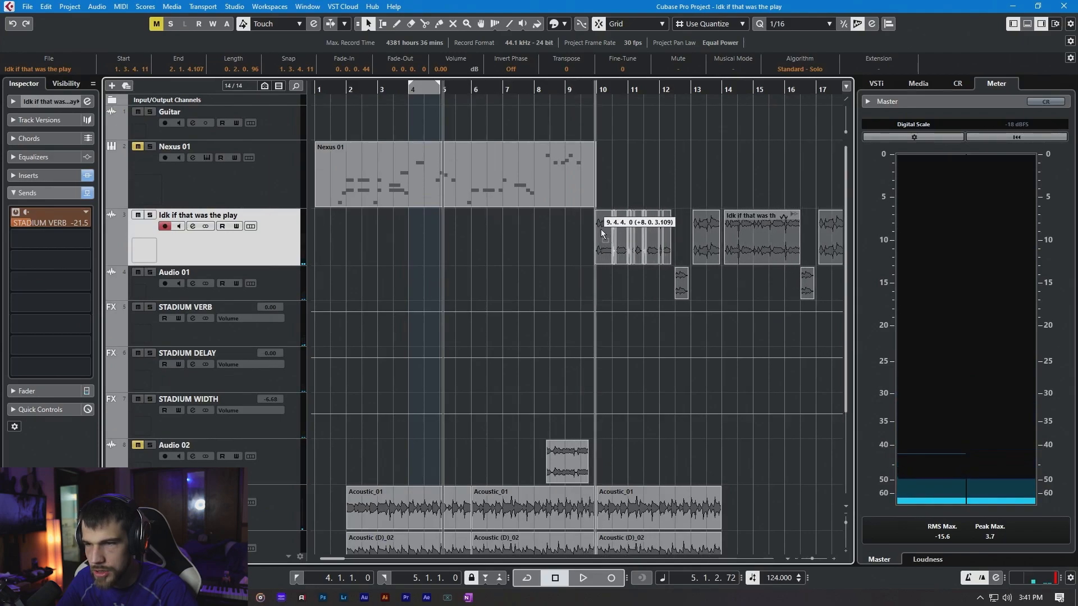
Step: Nudge the moved vocal clips earlier so the first one starts at 9.3.4.0
scroll(608, 259, "up", 6, "ctrl")
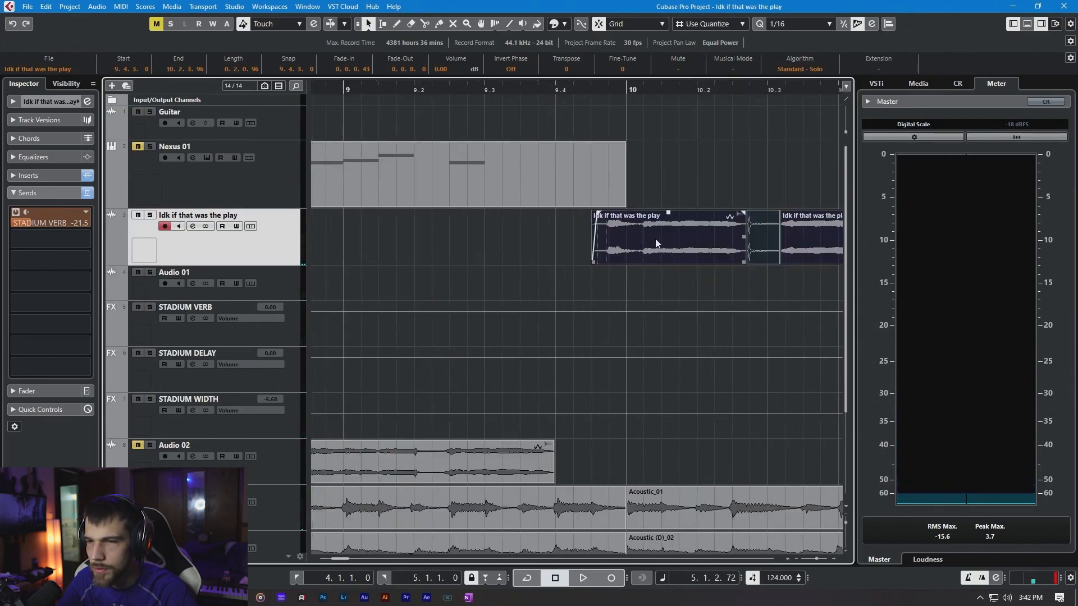
scroll(644, 242, "up", 3, "ctrl")
left_click_drag(650, 239, 628, 240)
scroll(628, 239, "down", 2, "ctrl")
Step: Play from about bar 9 to check how the moved vocal clips sit over the guitars and drums
left_click(429, 92)
key("space")
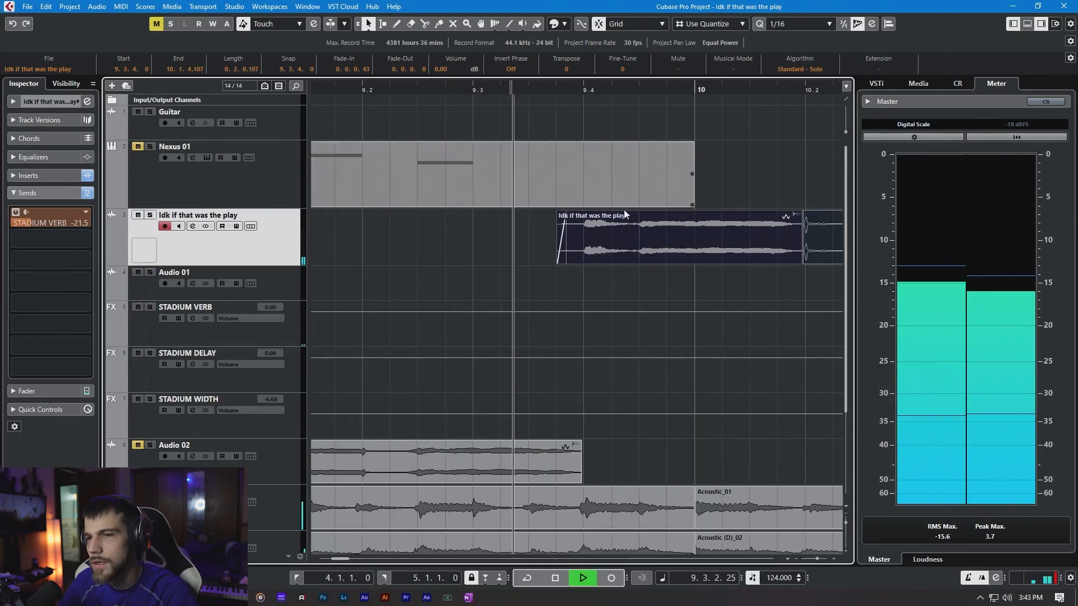
scroll(627, 213, "down", 2, "ctrl")
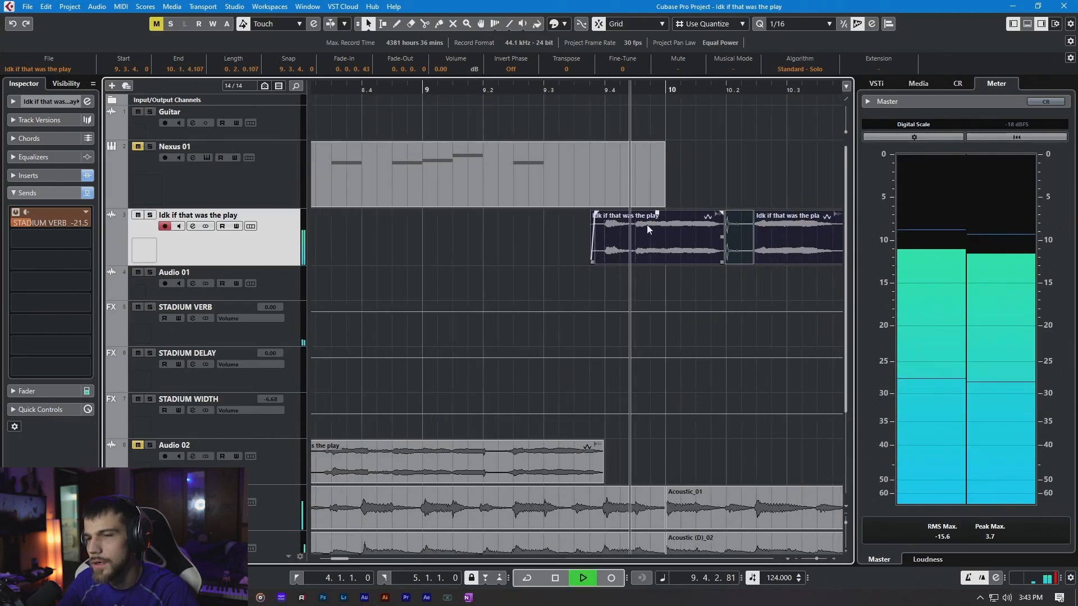
scroll(595, 231, "right", 3)
scroll(585, 228, "down", 2, "ctrl")
scroll(584, 228, "down", 2, "ctrl")
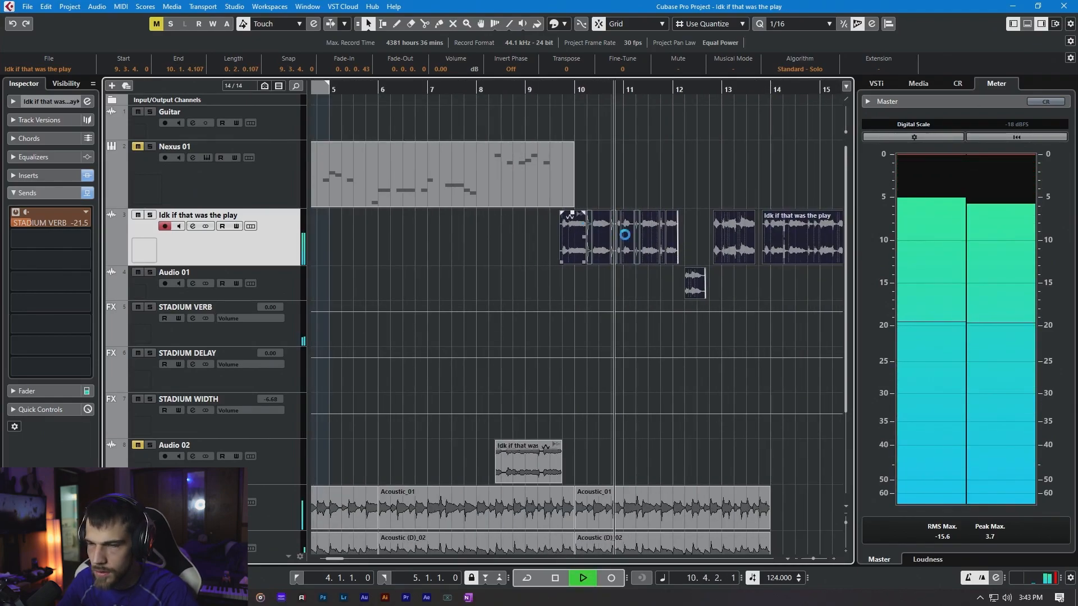
scroll(699, 251, "down", 2, "ctrl")
scroll(487, 260, "down", 2, "ctrl")
scroll(452, 257, "down", 3)
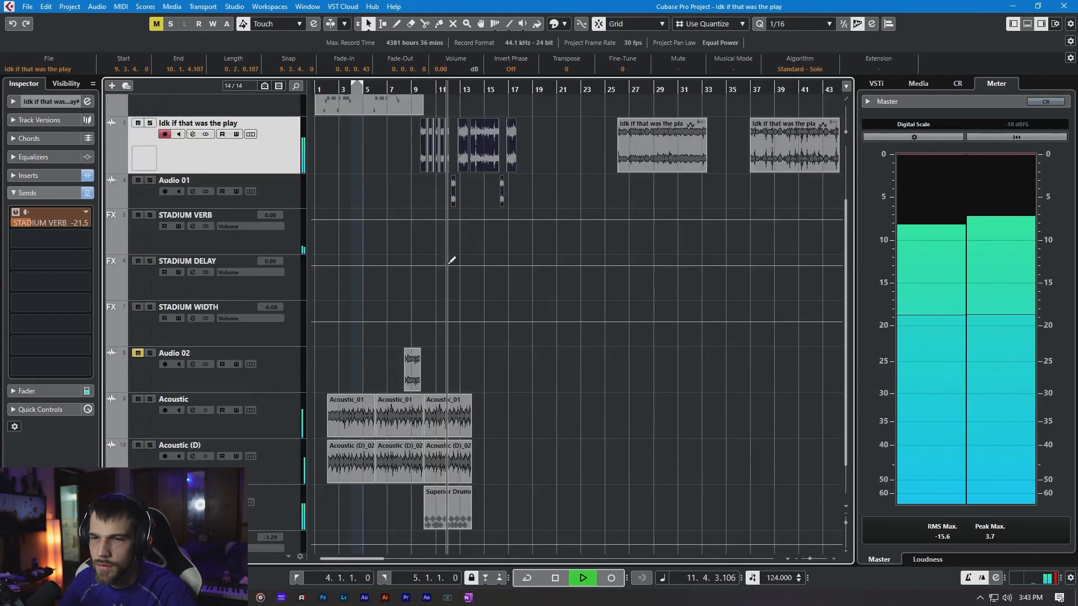
scroll(561, 202, "up", 3)
key("space")
Step: Move the long vocal clip near bar 26 back to about bar 2 and play from the song start
left_click_drag(619, 249, 349, 224)
scroll(338, 240, "up", 3, "ctrl")
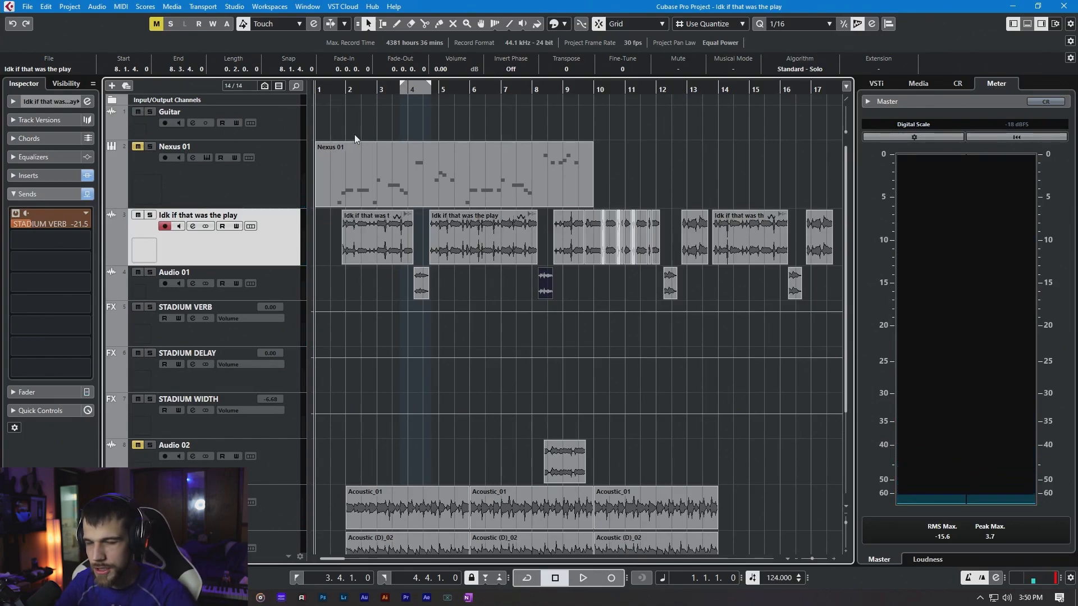
key("space")
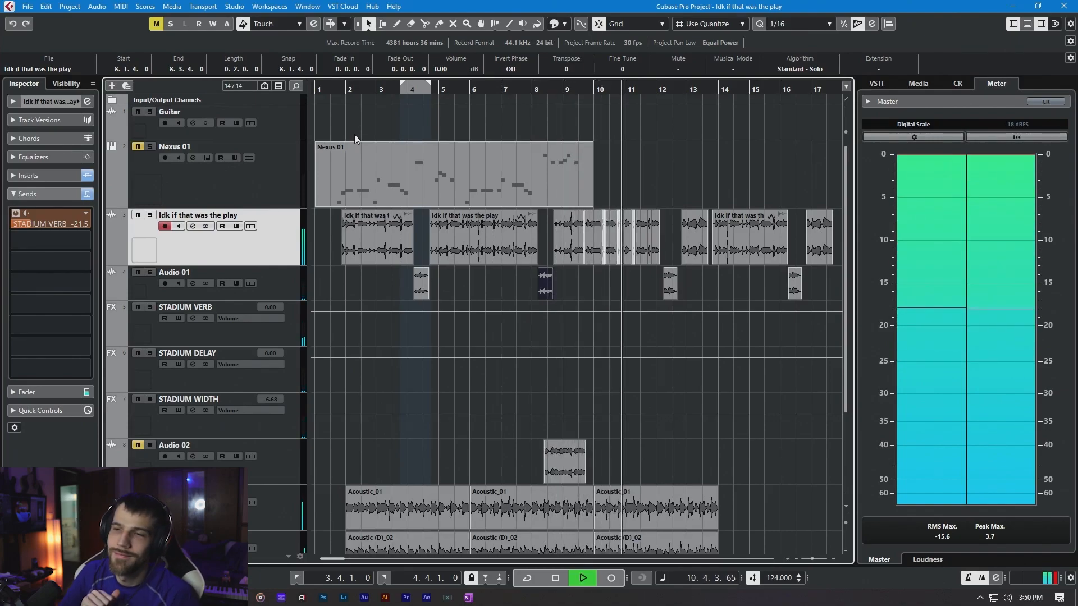
Step: Duplicate the Acoustic, Acoustic (D) and Superior Drummer 01 parts at bars 10 to 14 so the copies start at bar 14
scroll(755, 429, "down", 4)
scroll(756, 428, "up", 1)
scroll(673, 424, "right", 4)
left_click_drag(572, 379, 444, 493)
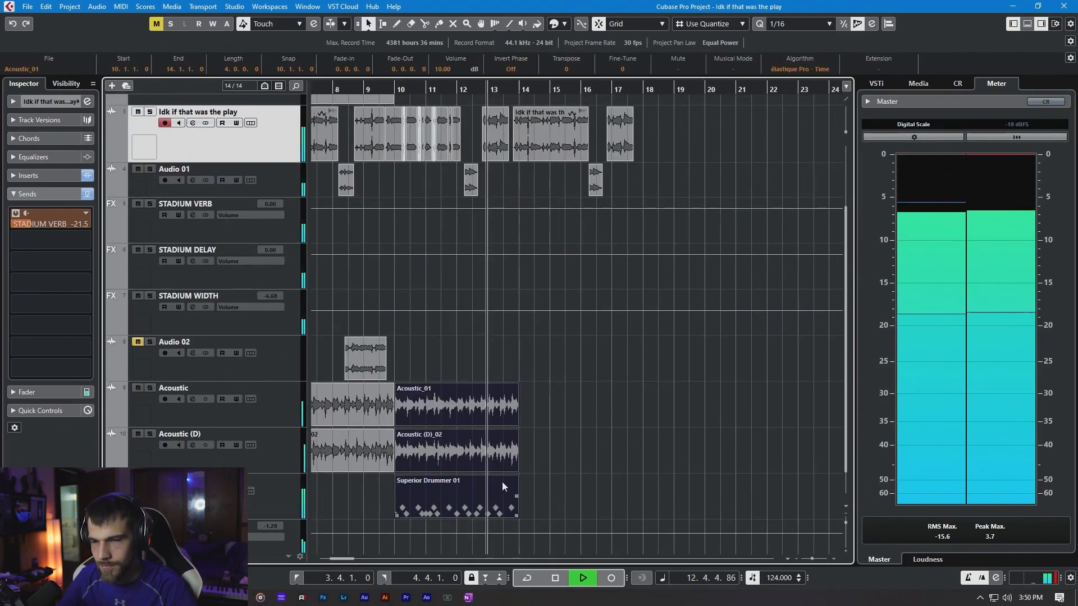
key("ctrl+d")
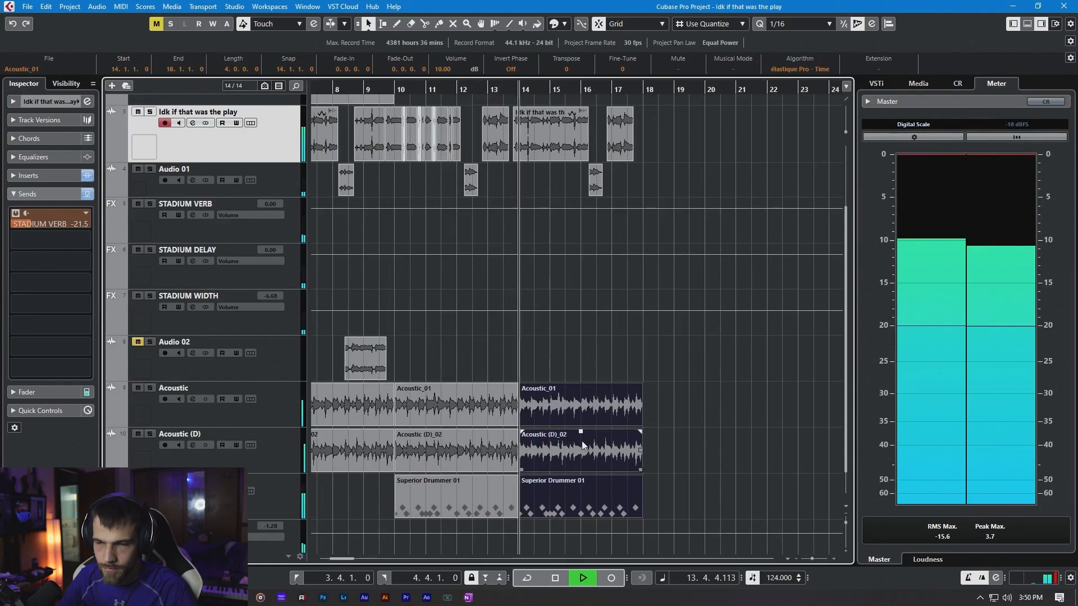
scroll(561, 404, "up", 3)
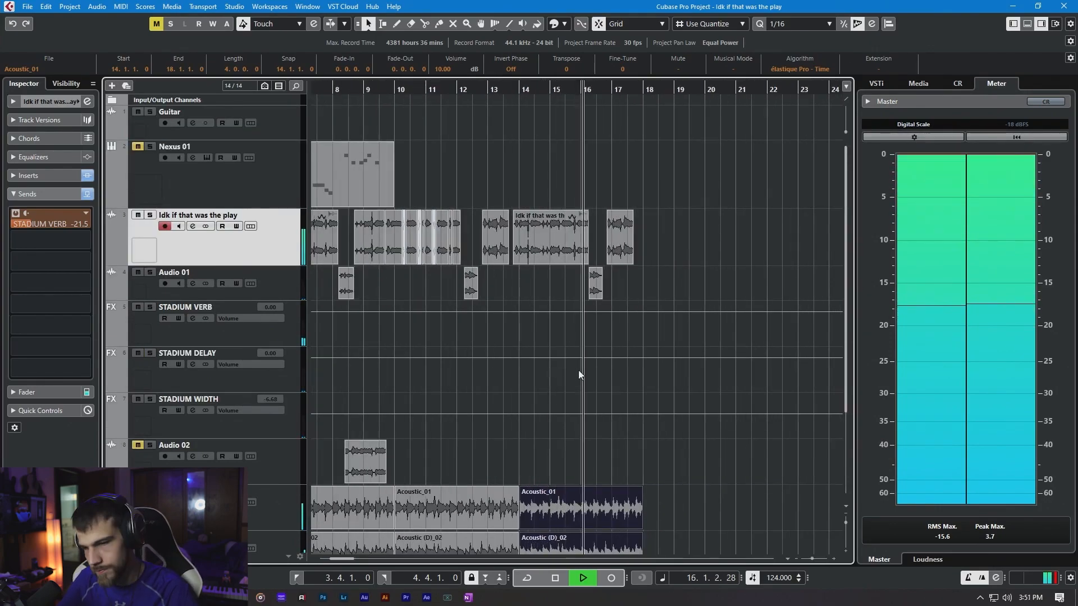
scroll(588, 387, "down", 2)
scroll(612, 389, "up", 3)
left_click_drag(683, 373, 599, 380)
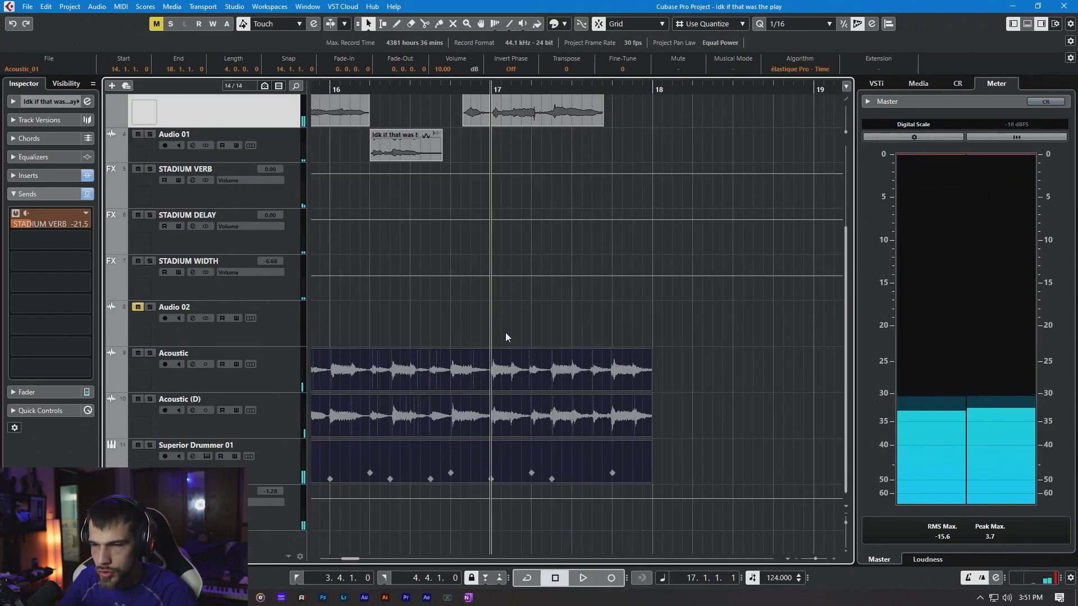
left_click(505, 332)
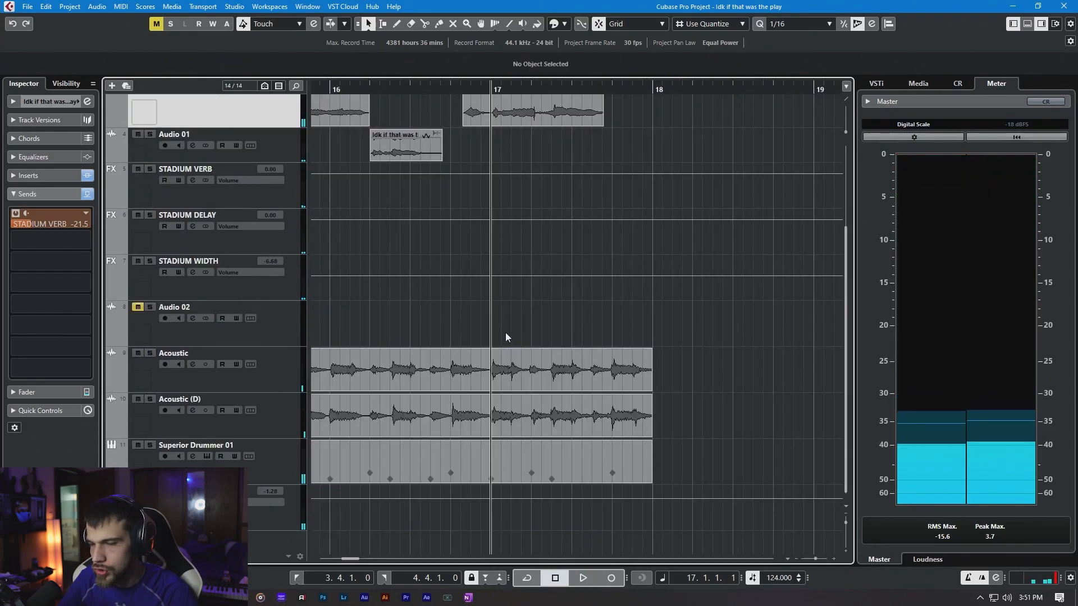
Step: Try to extend the first Superior Drummer 01 part's start back to 6.1.1.0
scroll(504, 333, "down", 4)
scroll(506, 332, "down", 5)
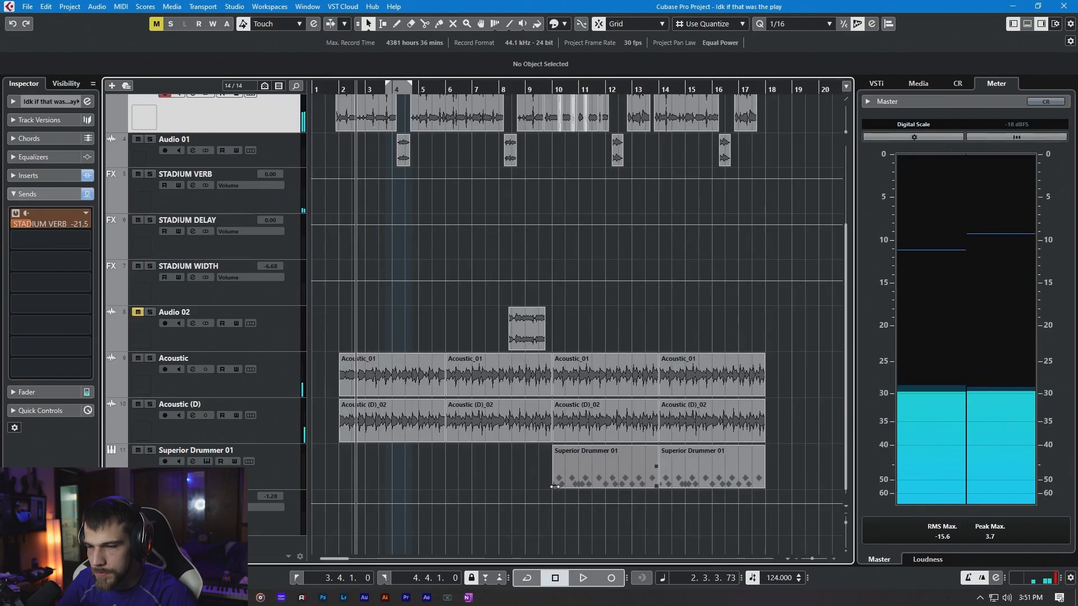
left_click_drag(555, 484, 487, 487)
scroll(463, 498, "up", 4)
scroll(504, 490, "down", 6)
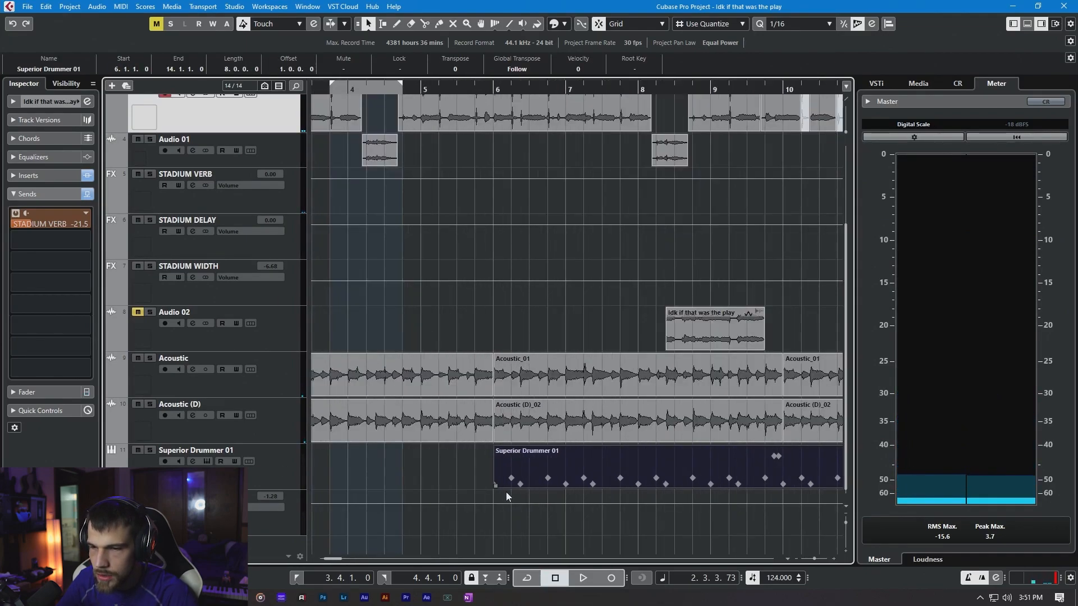
scroll(654, 478, "right", 1)
left_click_drag(667, 481, 666, 487)
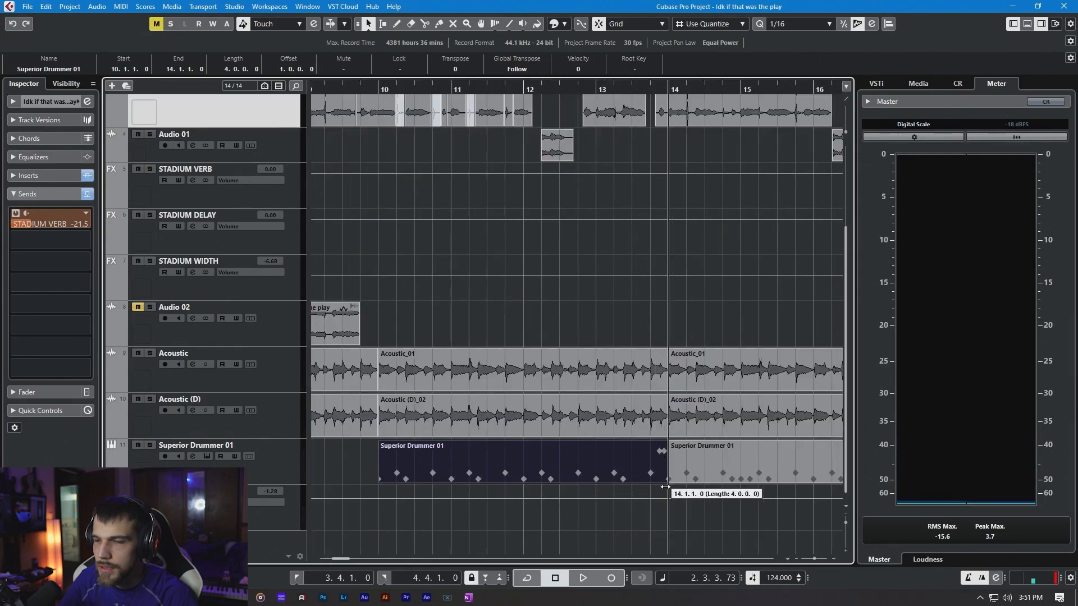
Step: Play the section from about bar 9 to hear the drums enter under the guitars and vocals
scroll(649, 477, "down", 6)
left_click(511, 88)
key("space")
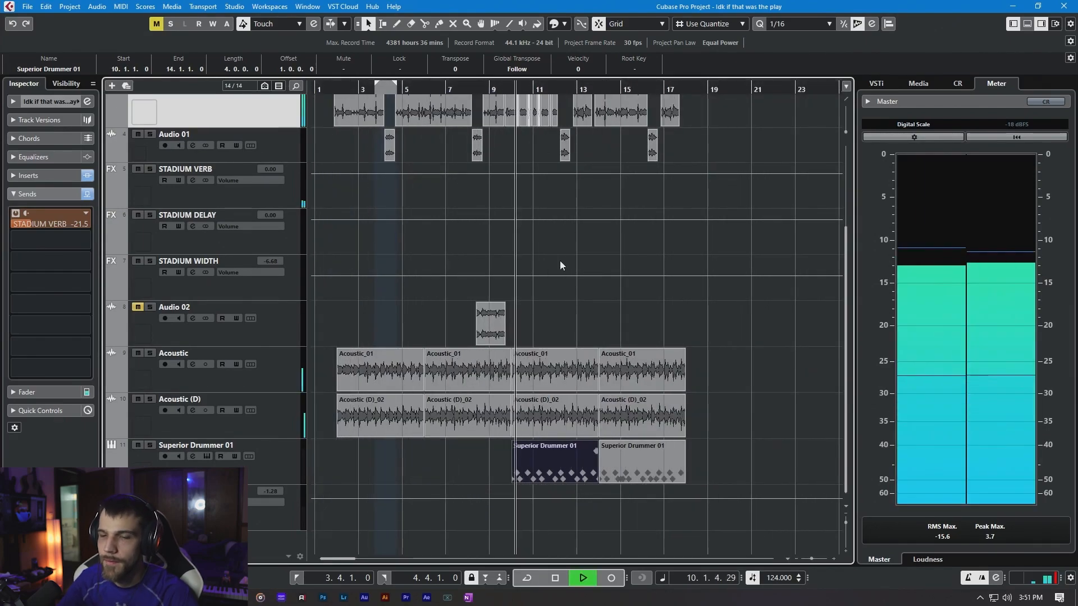
left_click(490, 285)
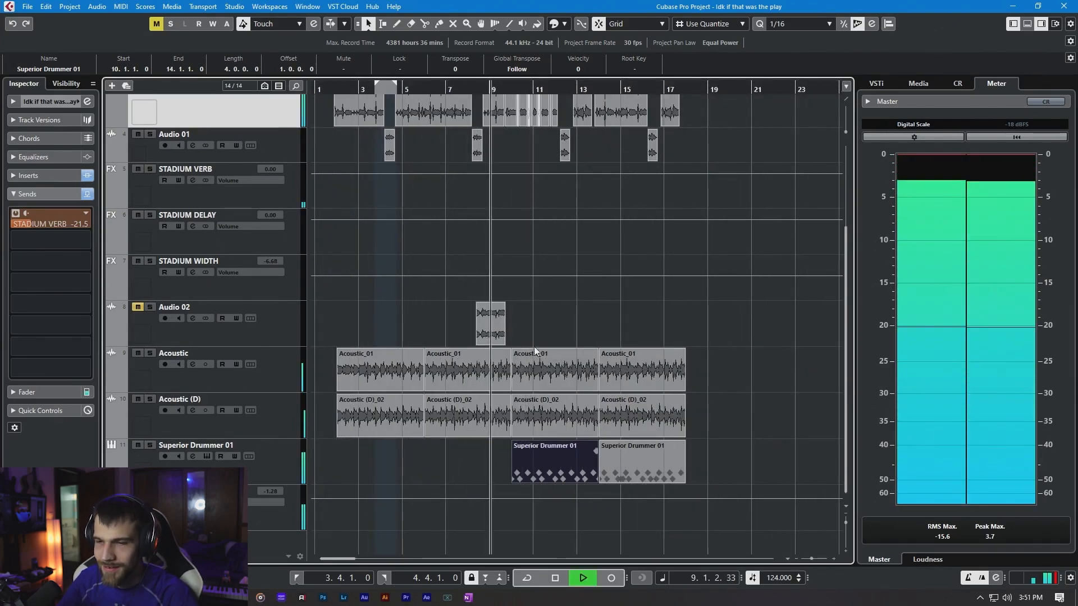
scroll(532, 360, "up", 4)
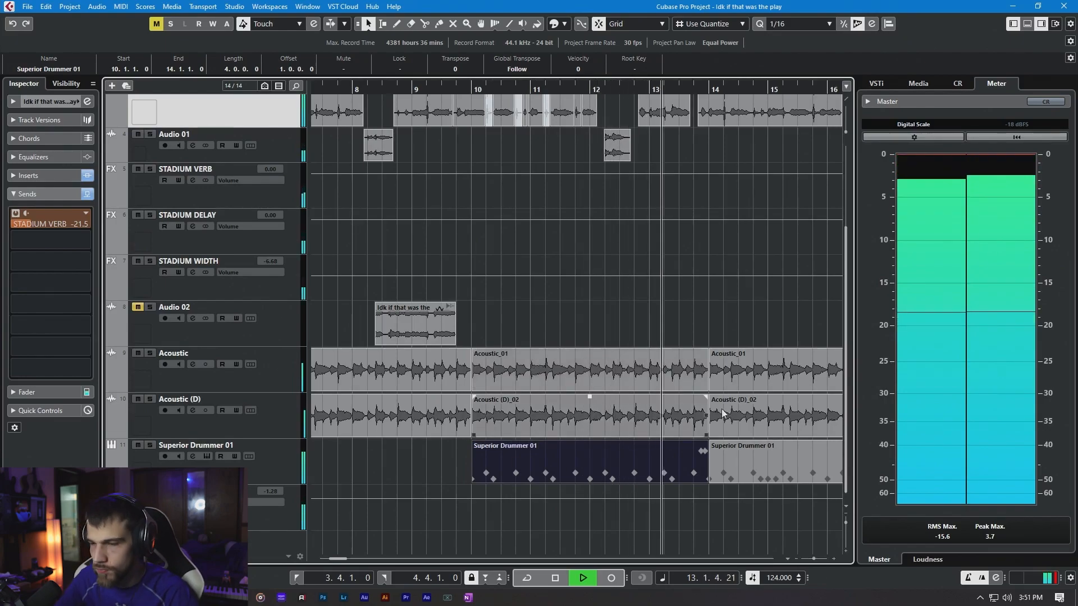
scroll(695, 411, "down", 3)
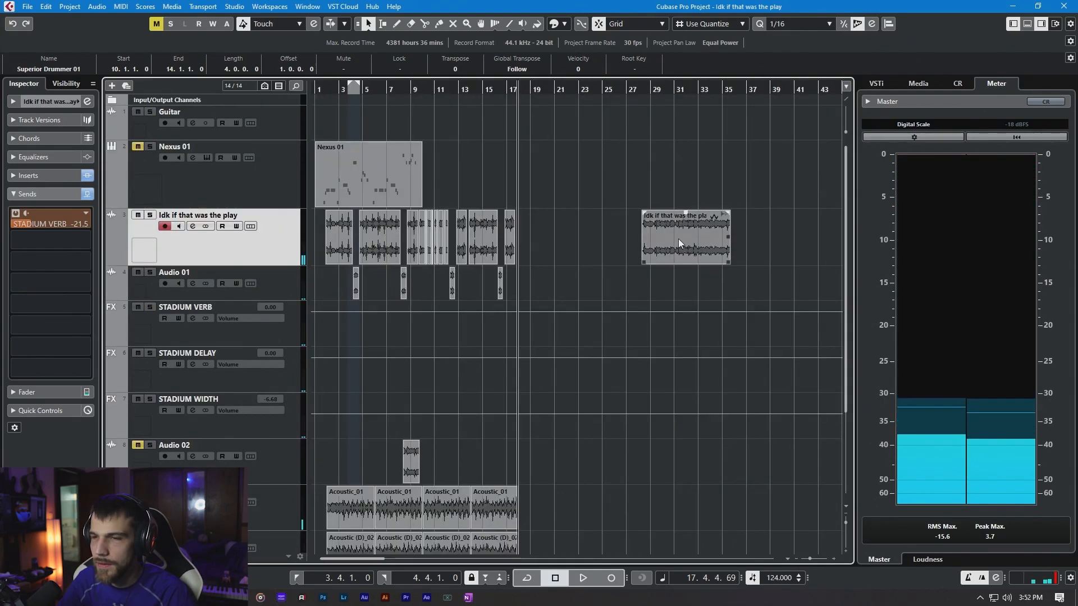
Step: Move the long vocal clip near bar 28 to start at 17.4.3.0 and play from near the song start
scroll(678, 238, "down", 4)
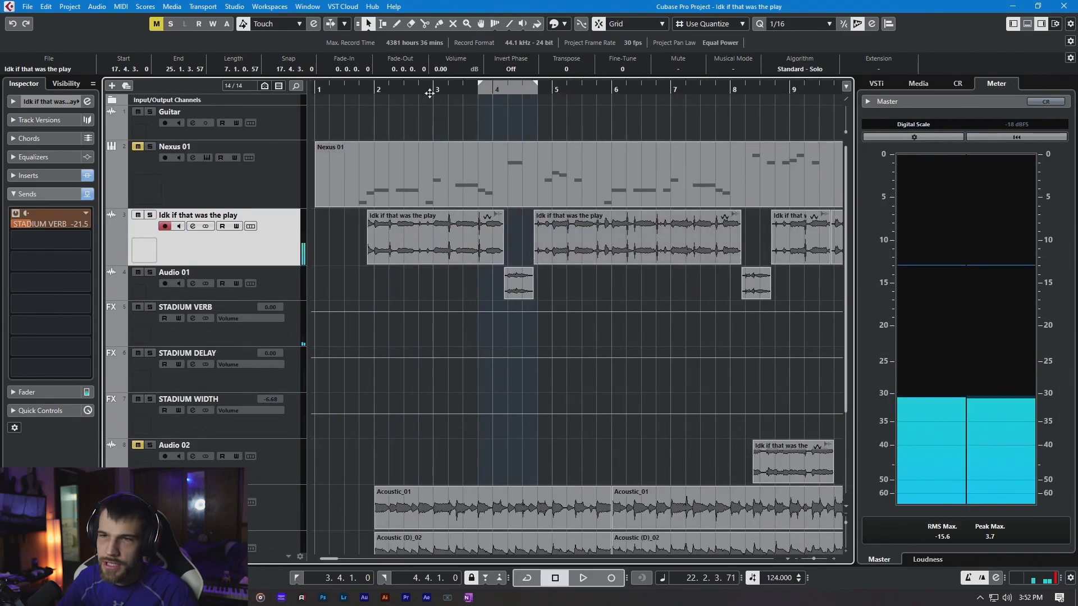
left_click_drag(359, 94, 359, 91)
key("space")
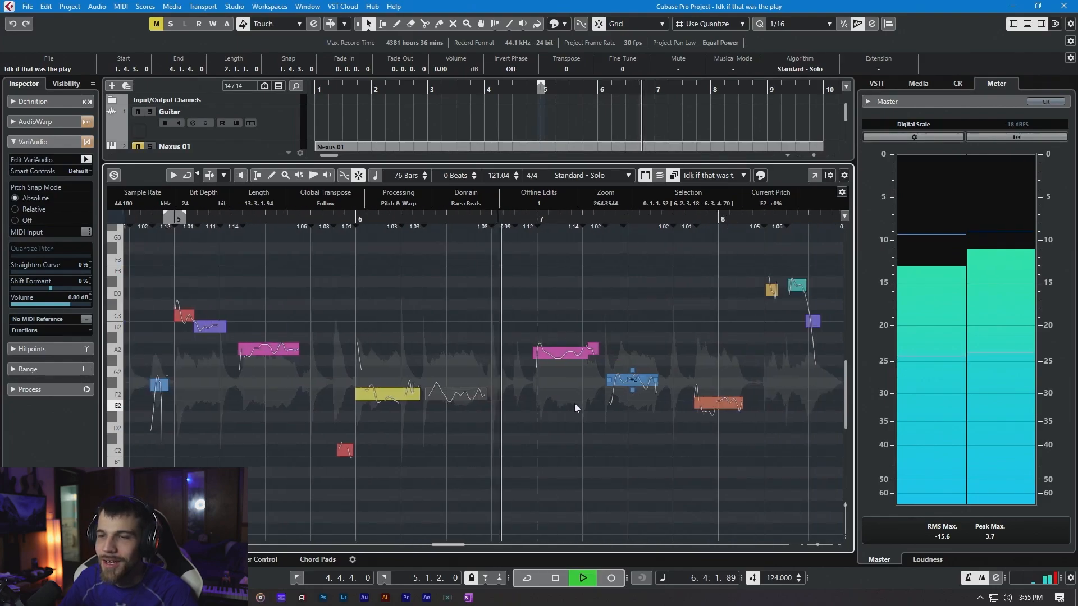
Step: Tune the vocal note at bar 7 to A2 in VariAudio and play it back
left_click(513, 354)
key("space")
left_click(496, 350)
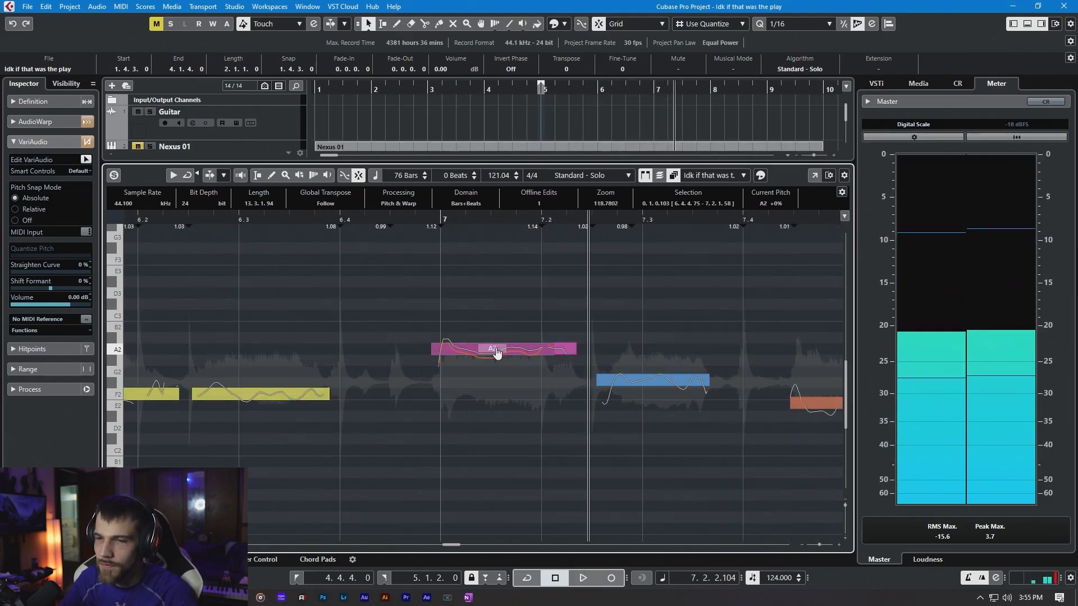
key("space")
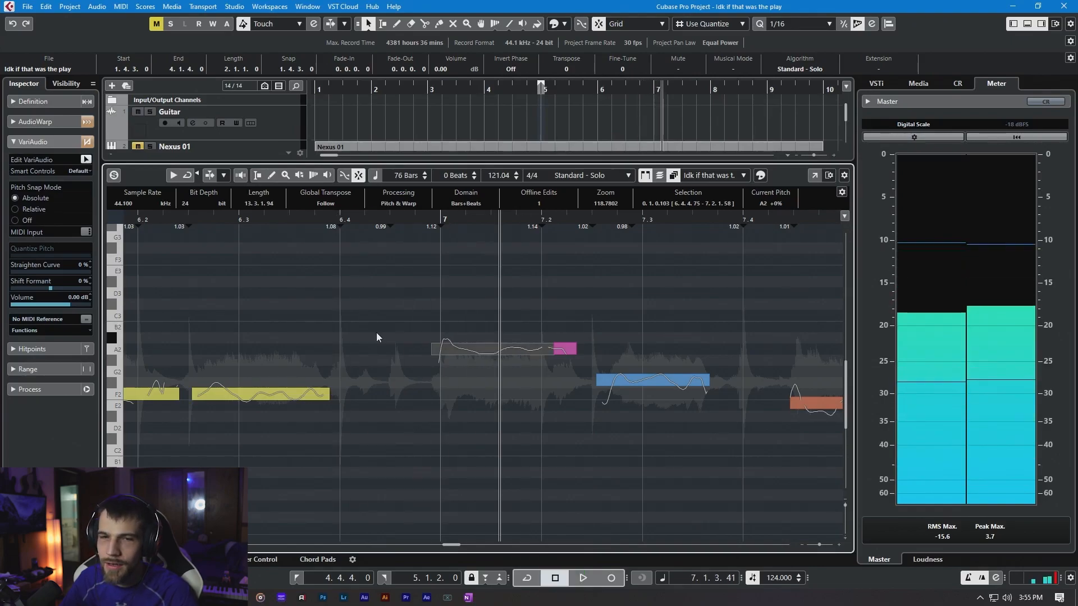
Step: Split the A2 vocal note at bar 7, raise the portion after the split to B2, and audition it
scroll(494, 357, "up", 5)
left_click(494, 356)
scroll(497, 356, "down", 3)
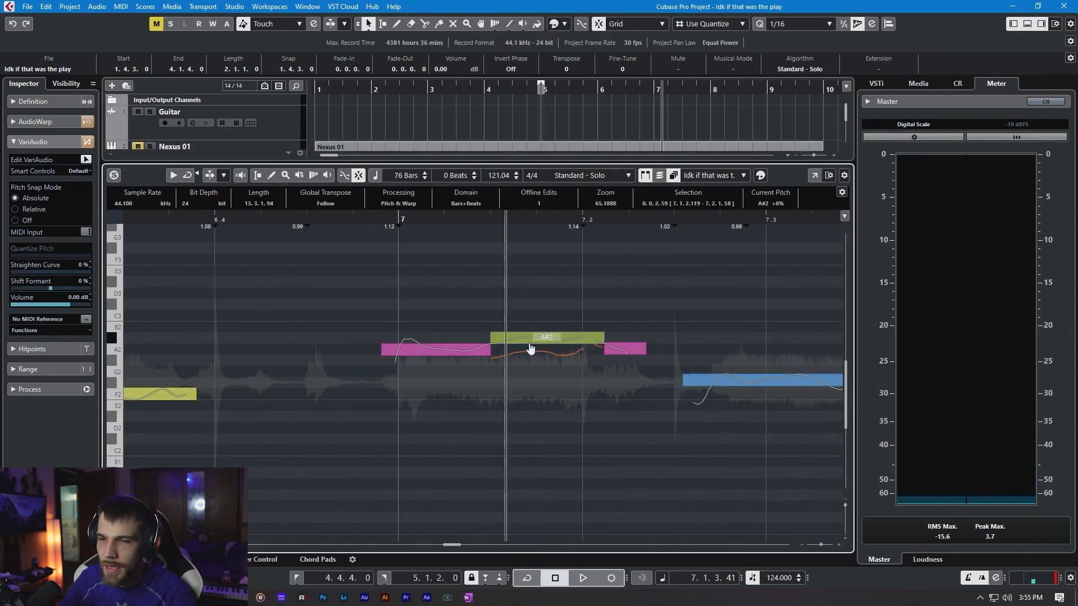
key("g")
key("g")
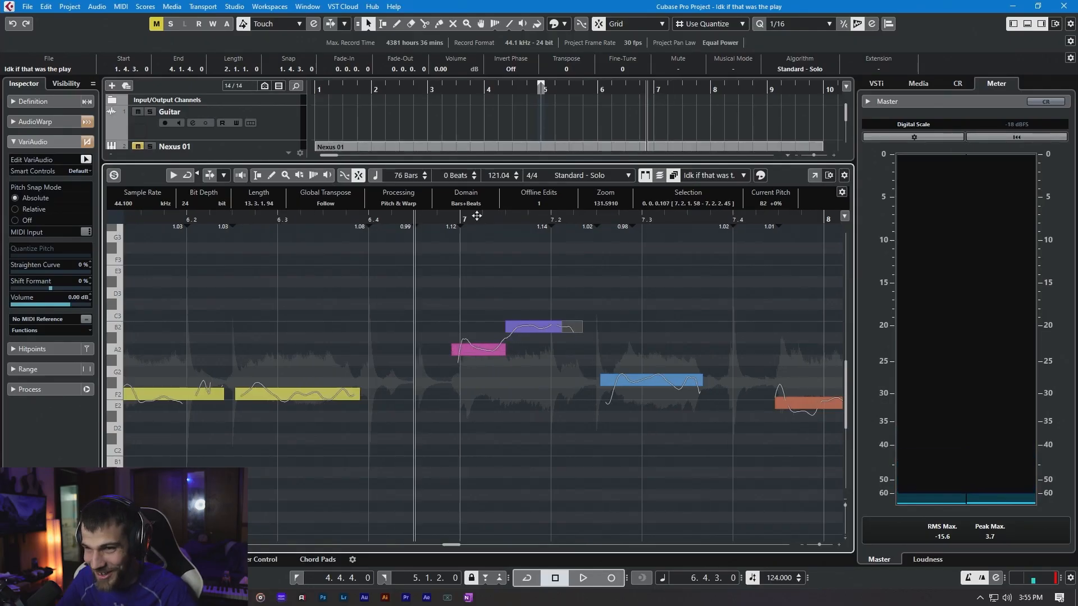
left_click_drag(475, 216, 365, 221)
key("space")
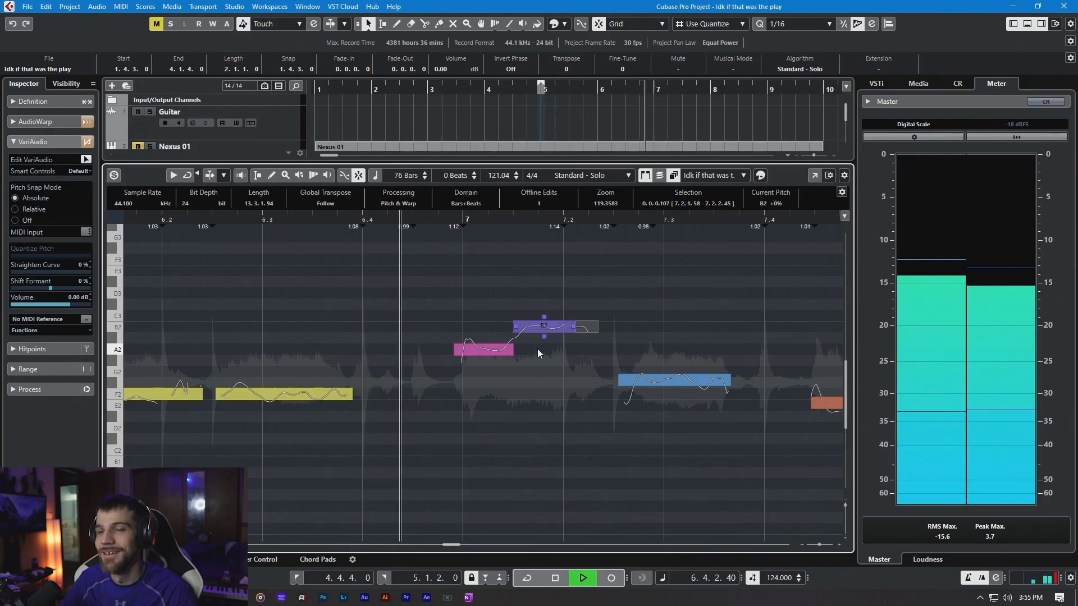
key("space")
Step: Lower the bar 7 note's later portion to A2 and its first portion to F2, and play the phrase
mouse_move(534, 331)
left_mouse_down()
mouse_move(533, 354)
mouse_move(533, 344)
left_mouse_up()
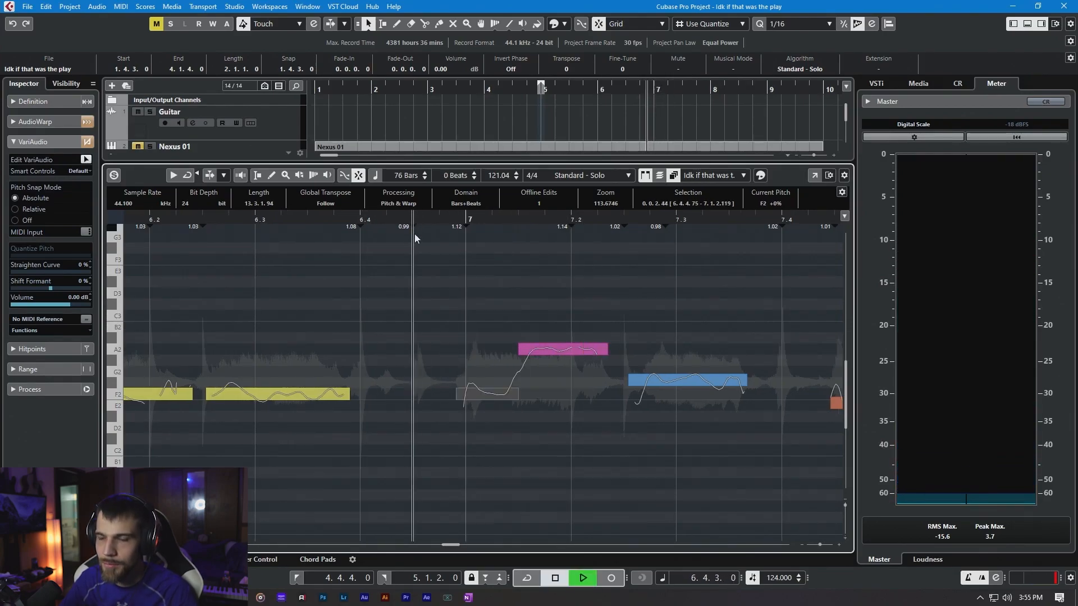
key("space")
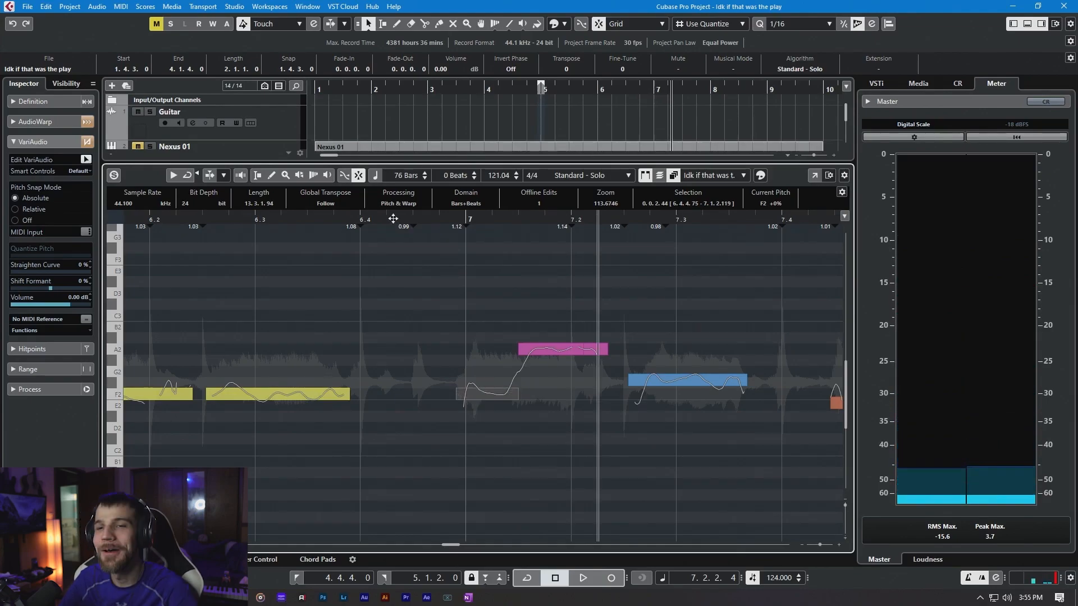
left_click_drag(392, 219, 225, 220)
key("space")
scroll(380, 358, "down", 7)
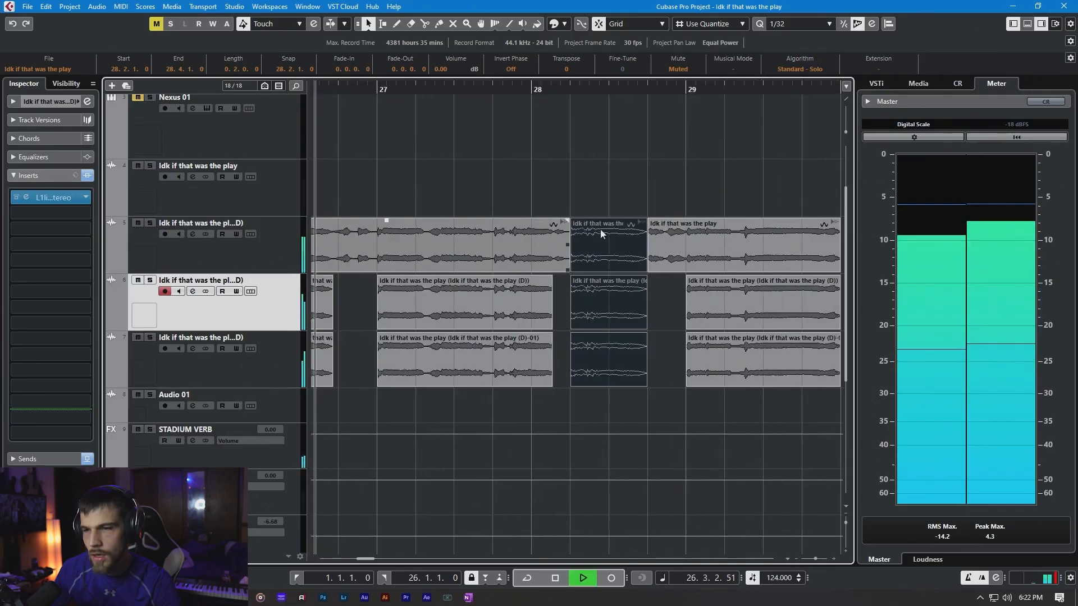
Step: Unmute the vocal clip at 28.2.1.0 on the uppermost duplicated vocal track with the Mute tool
left_click(600, 229)
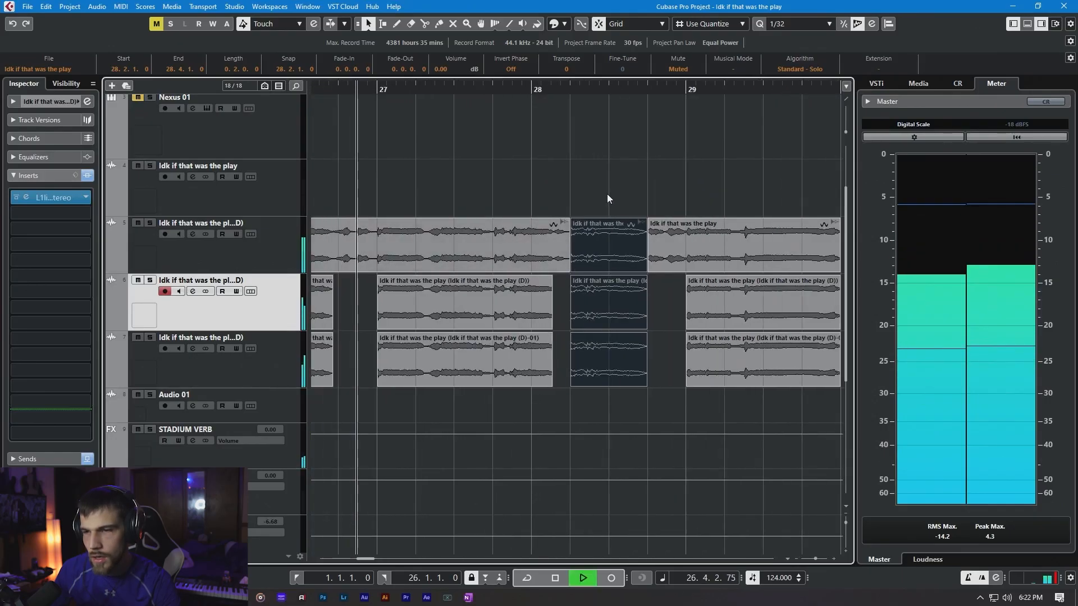
right_click(624, 185)
left_click(698, 187)
right_click(692, 184)
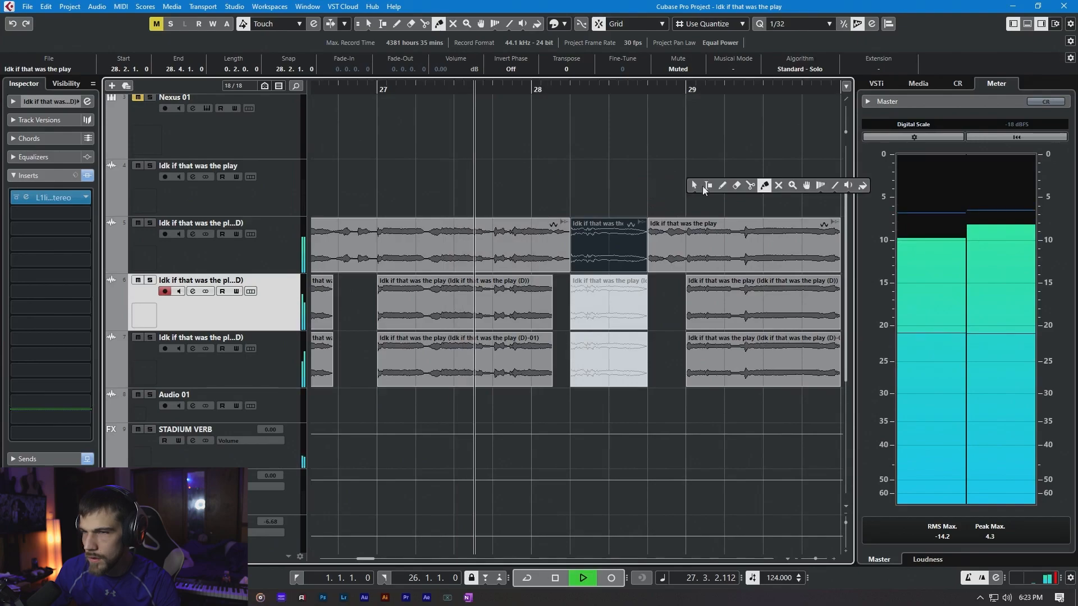
left_click(779, 185)
left_click(615, 235)
key("g")
key("g")
key("g")
key("g")
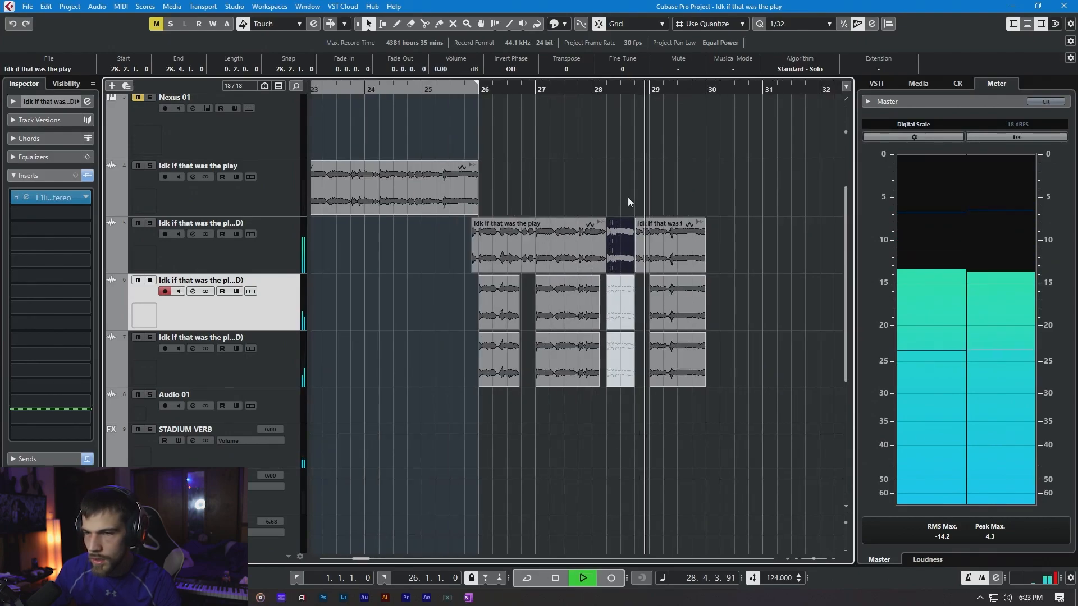
Step: Stop playback and look over the full arrangement, from the duplicated vocals down to the acoustic guitar and drum tracks
key("space")
left_click_drag(393, 89, 363, 102)
scroll(743, 263, "left", 3)
scroll(743, 262, "down", 2)
scroll(645, 292, "down", 3)
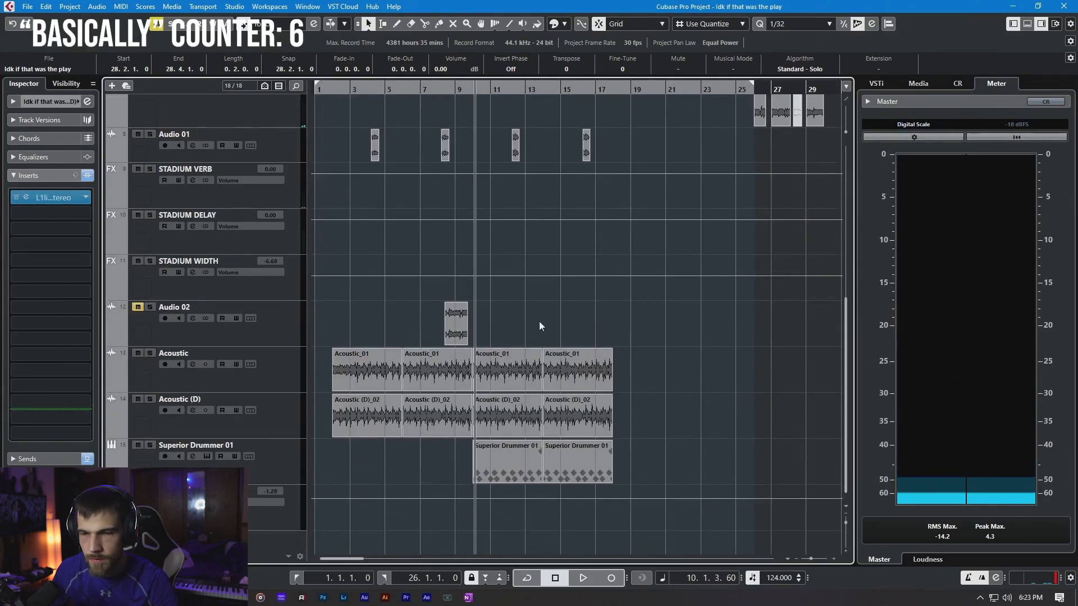
key("g")
scroll(415, 314, "up", 6)
left_click(298, 163)
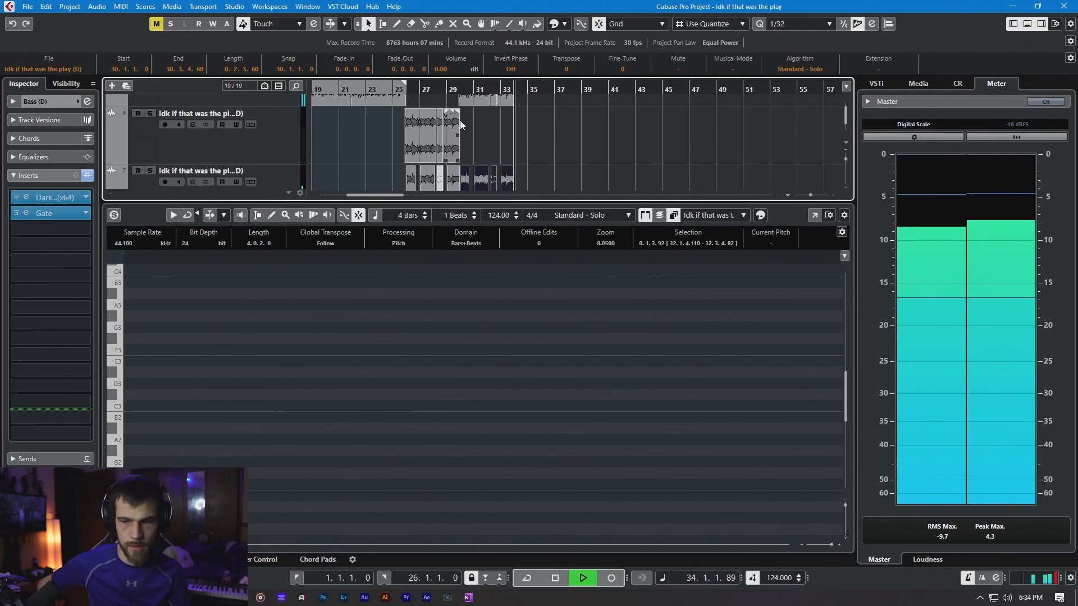
Step: Stop the vocal playback and finish the bass recording on the Bass (D) track after bar 33
key("space")
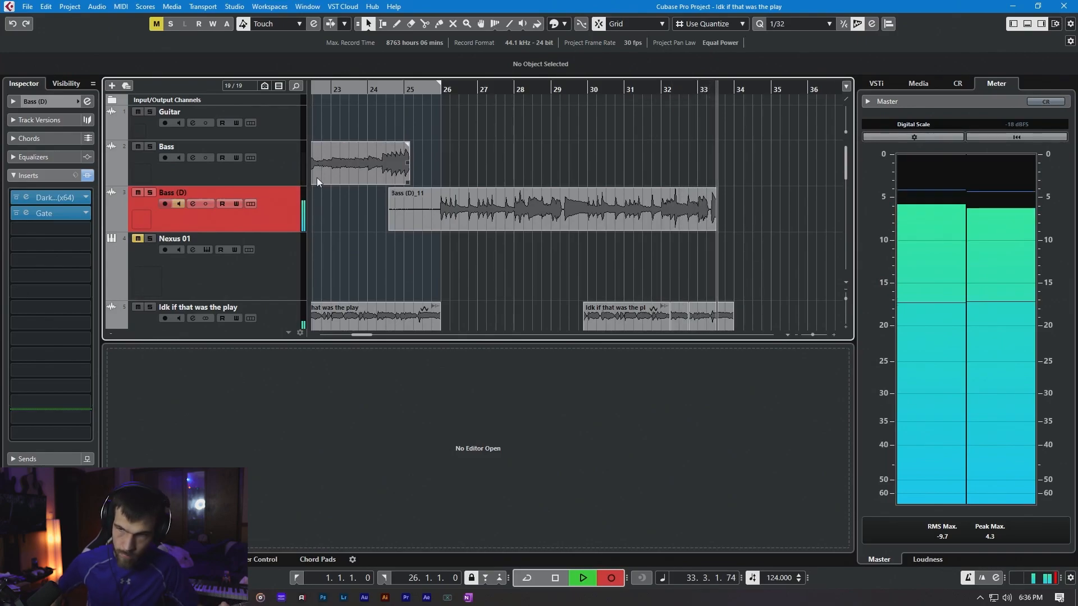
key("space")
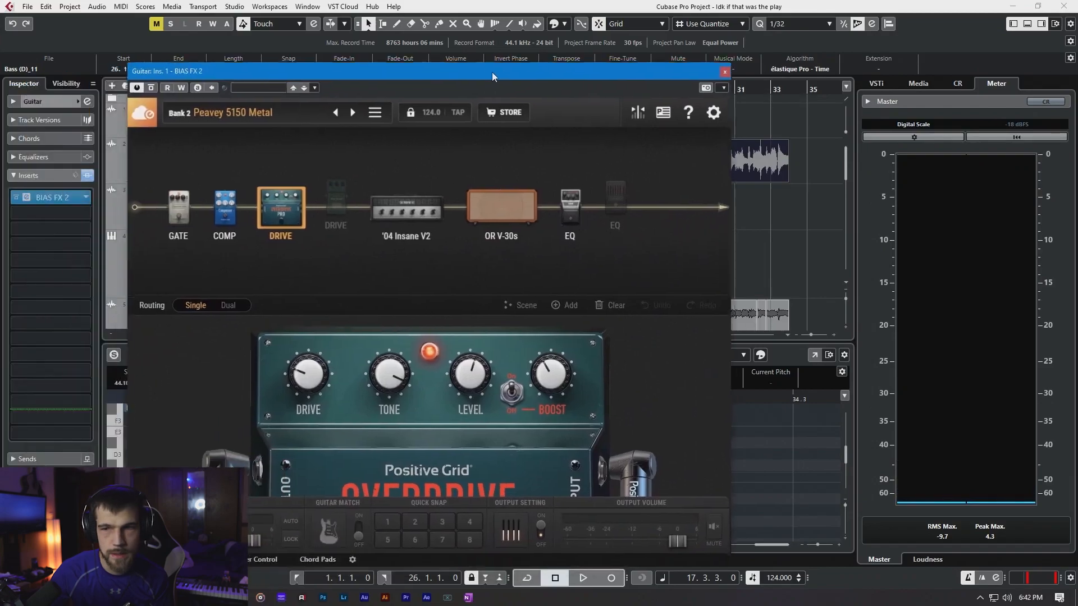
Step: Try the Randall V2 Metal and Peavey 5150 Metal presets from Bank 2 in BIAS FX 2 on the Guitar track
left_click_drag(491, 72, 557, 54)
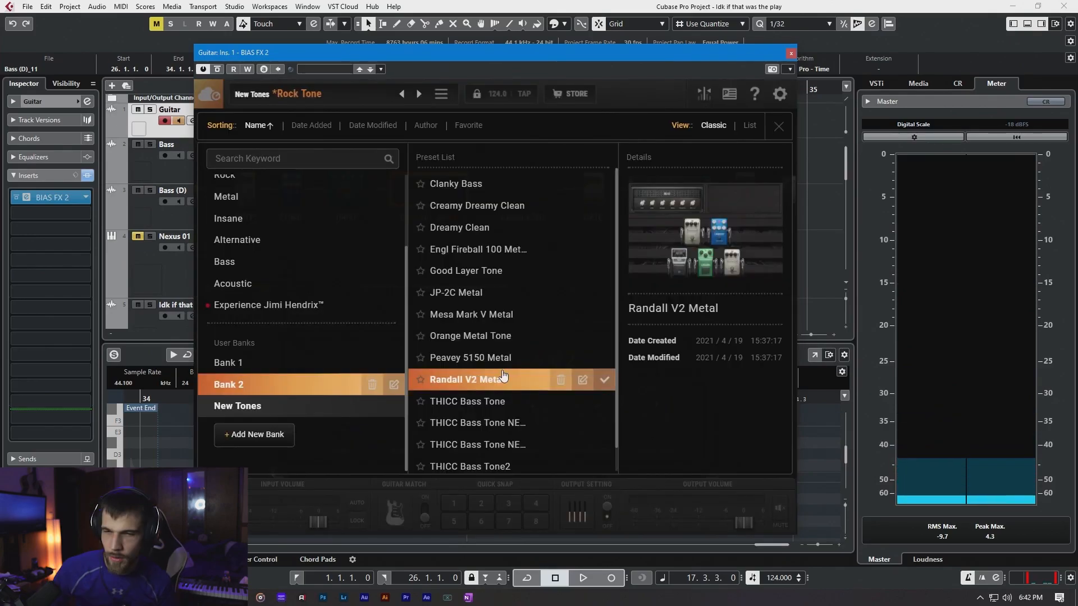
double_click(501, 371)
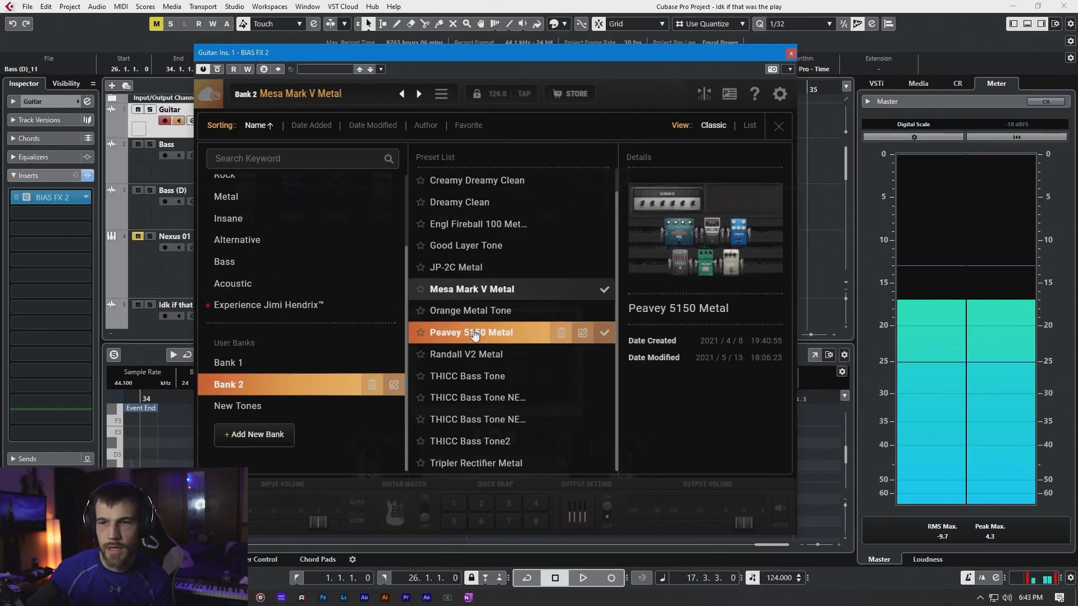
left_click(479, 334)
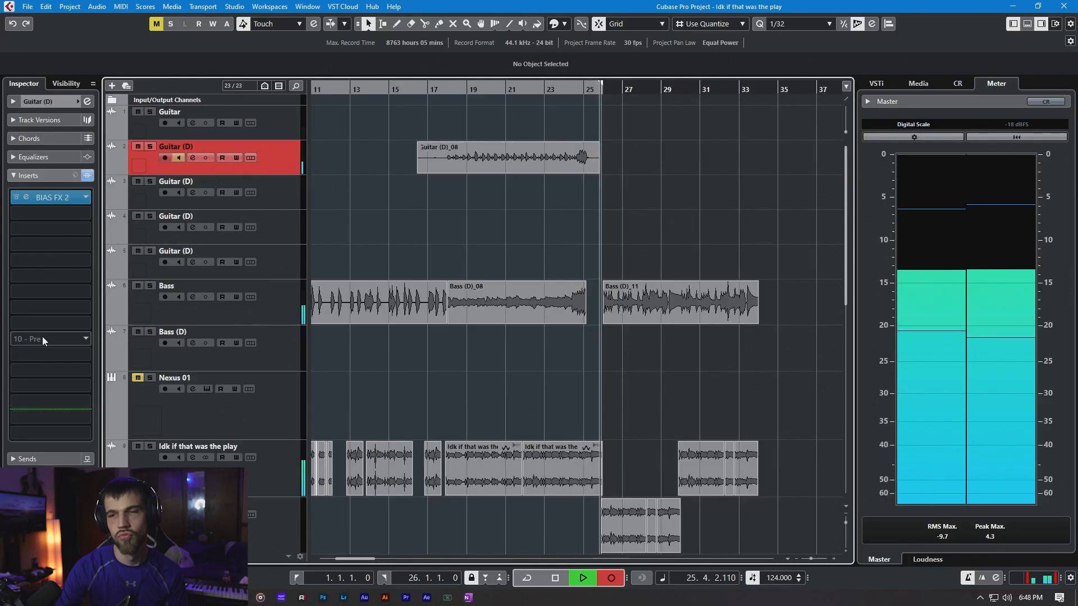
Step: Finish the guitar recordings at bar 25 on the uppermost and lowest Guitar (D) tracks
key("space")
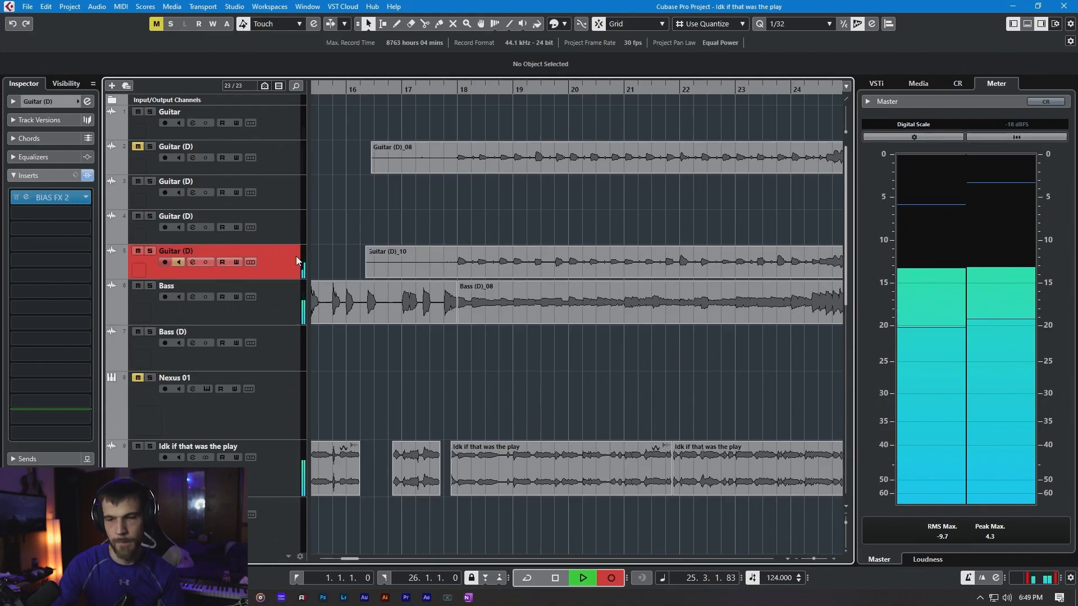
key("space")
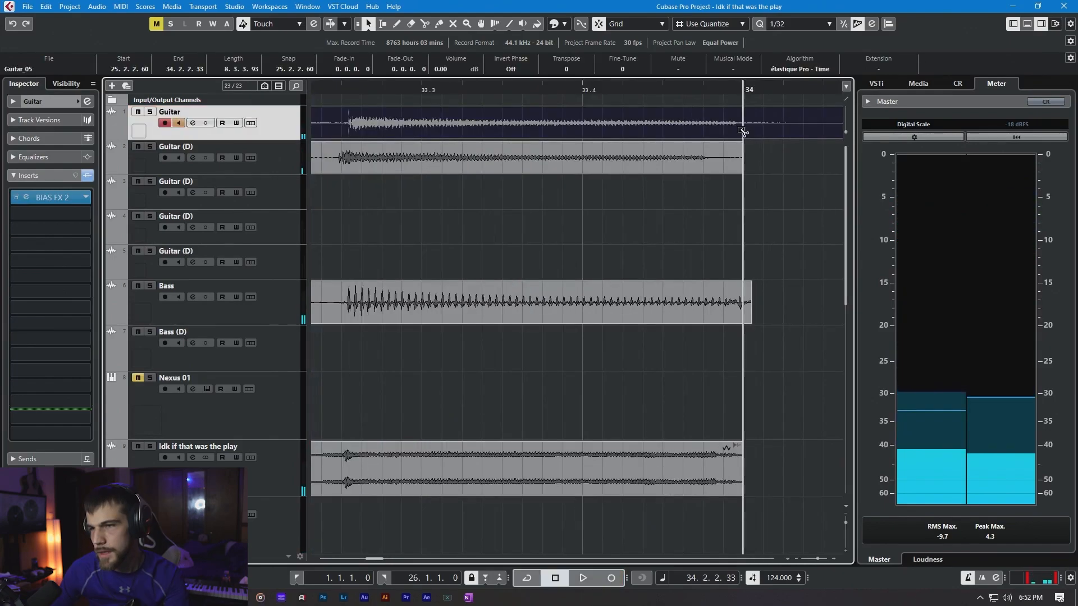
Step: Split the Guitar track's recorded clip at bar 34 and delete the excess after the split
left_click(741, 132, "alt")
scroll(739, 153, "down", 6)
key("Delete")
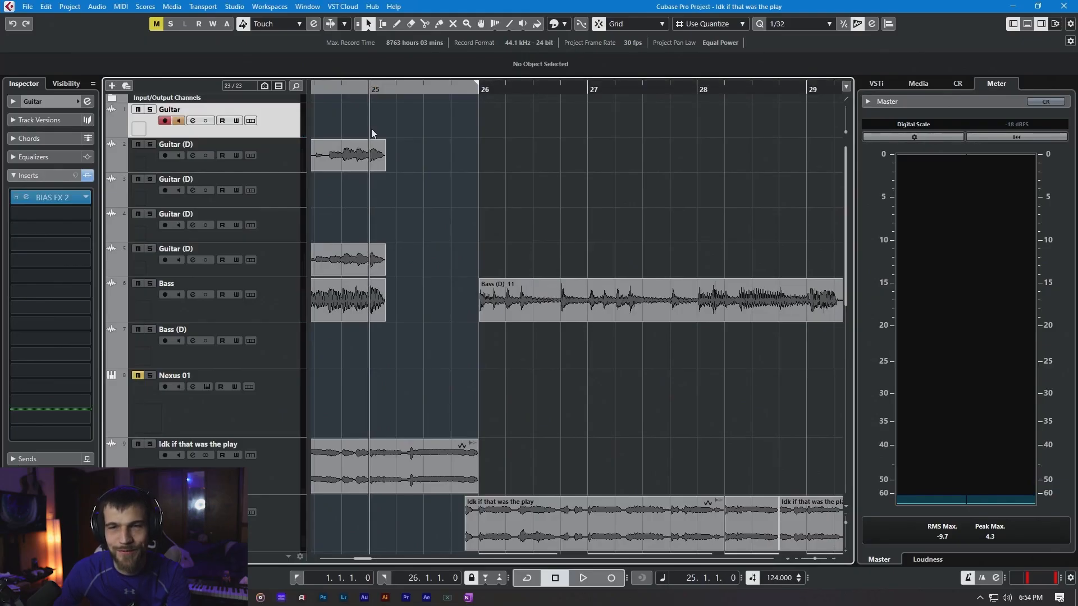
Step: Record a new take on the Guitar track starting from bar 25
scroll(372, 134, "up", 1)
left_click_drag(412, 138, 477, 146)
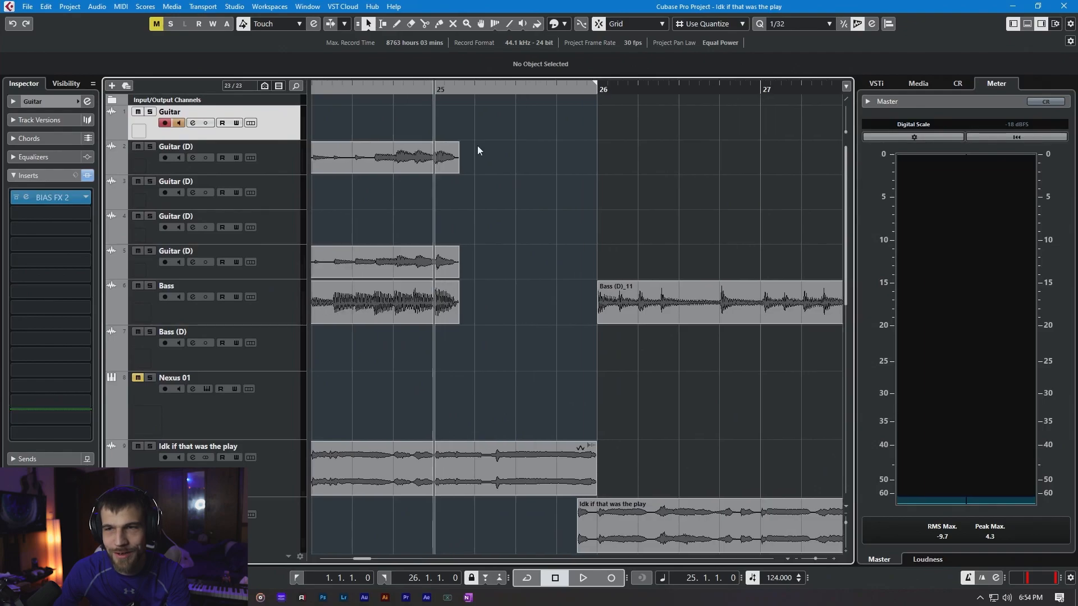
scroll(477, 146, "down", 2)
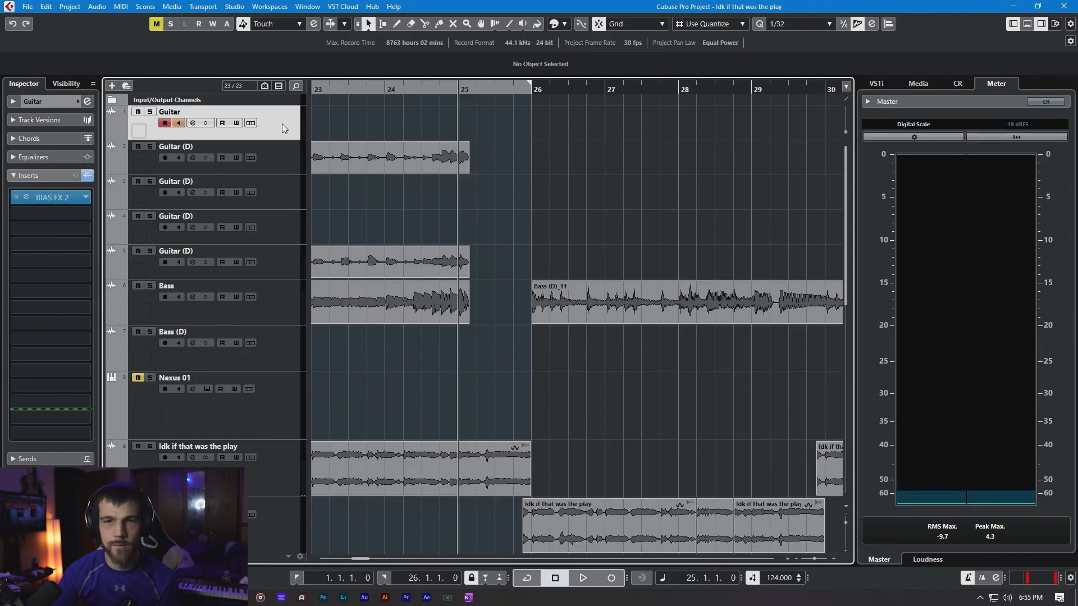
key("KP_Multiply")
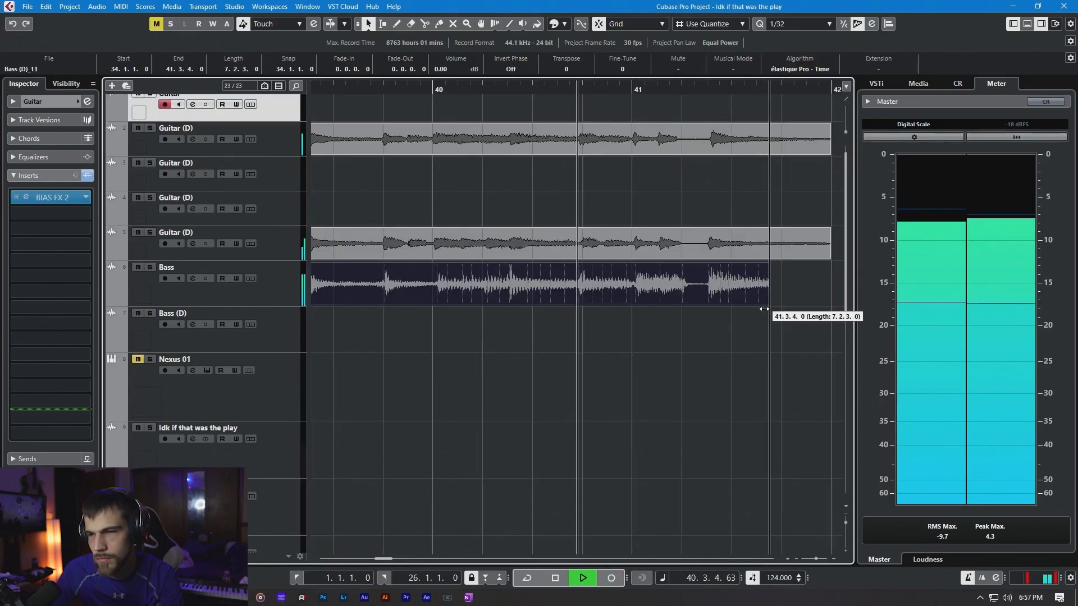
Step: Trim the end of the repeated Bass clip to bar 41
left_click_drag(765, 313, 598, 311)
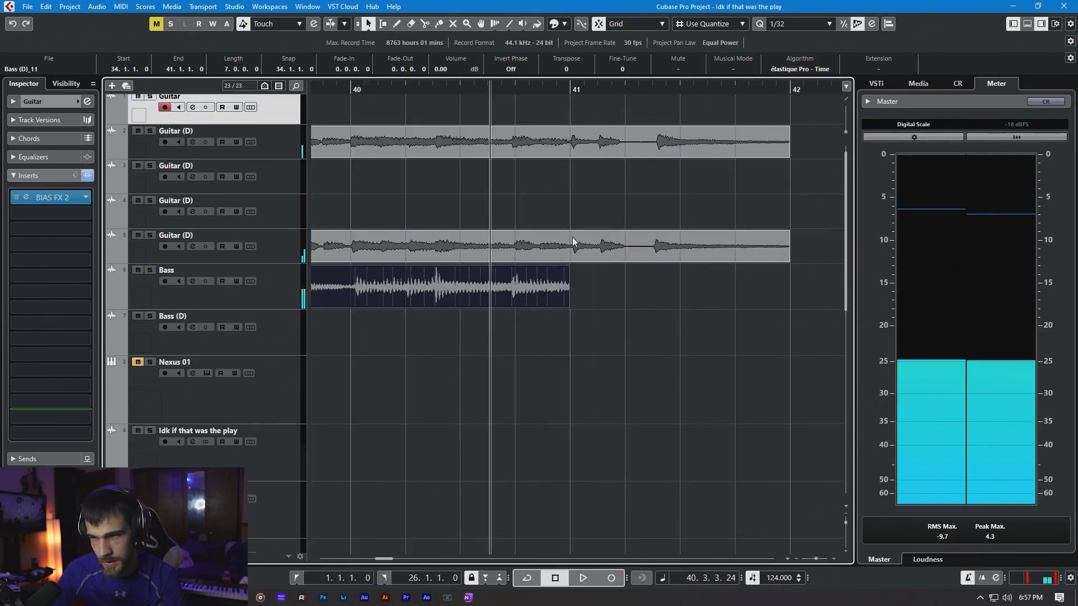
left_click_drag(595, 284, 603, 115)
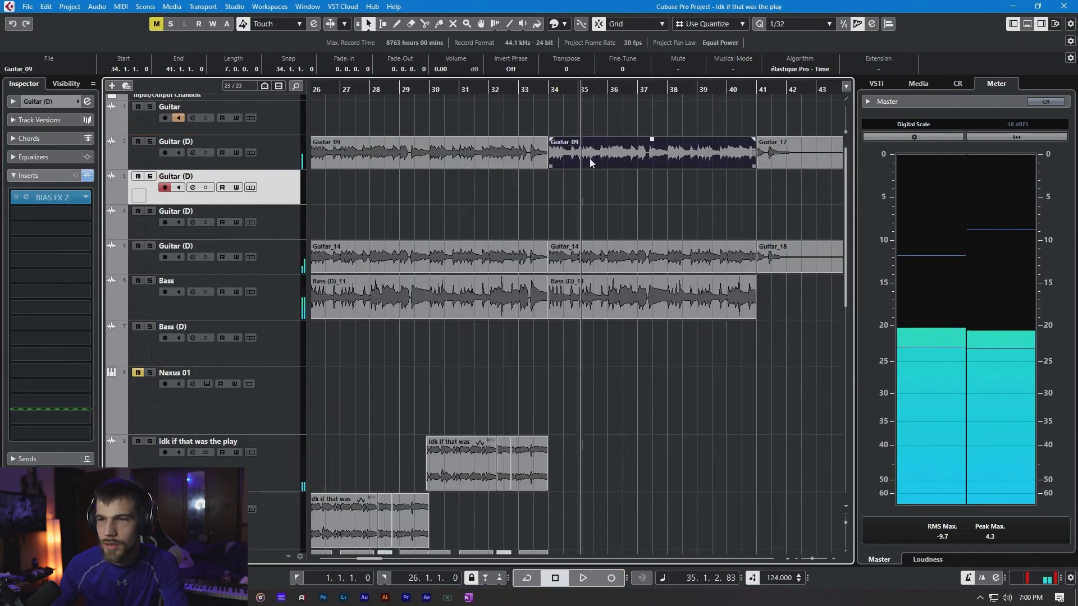
Step: Move the Guitar_09, Guitar_17, Guitar_14 and Guitar_18 clips from bar 34 onward onto the two middle Guitar (D) tracks
left_click_drag(589, 158, 664, 193)
scroll(665, 193, "right", 2)
left_click_drag(692, 158, 697, 187)
left_click_drag(699, 237, 582, 260)
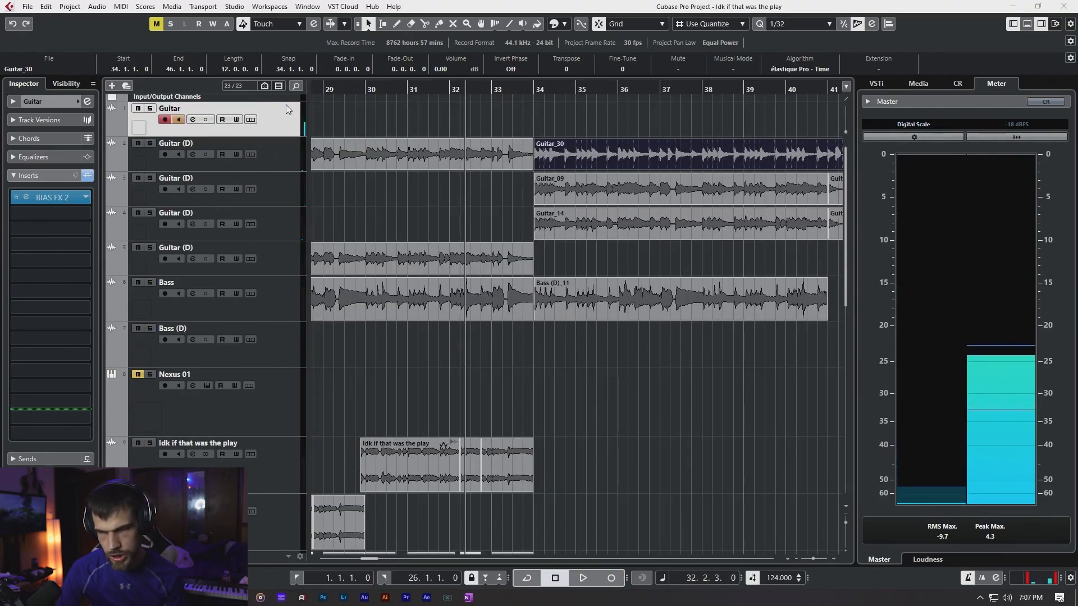
Step: Record another take on the Guitar track from bar 32, and play back the layered guitars and bass through bar 42
key("KP_Multiply")
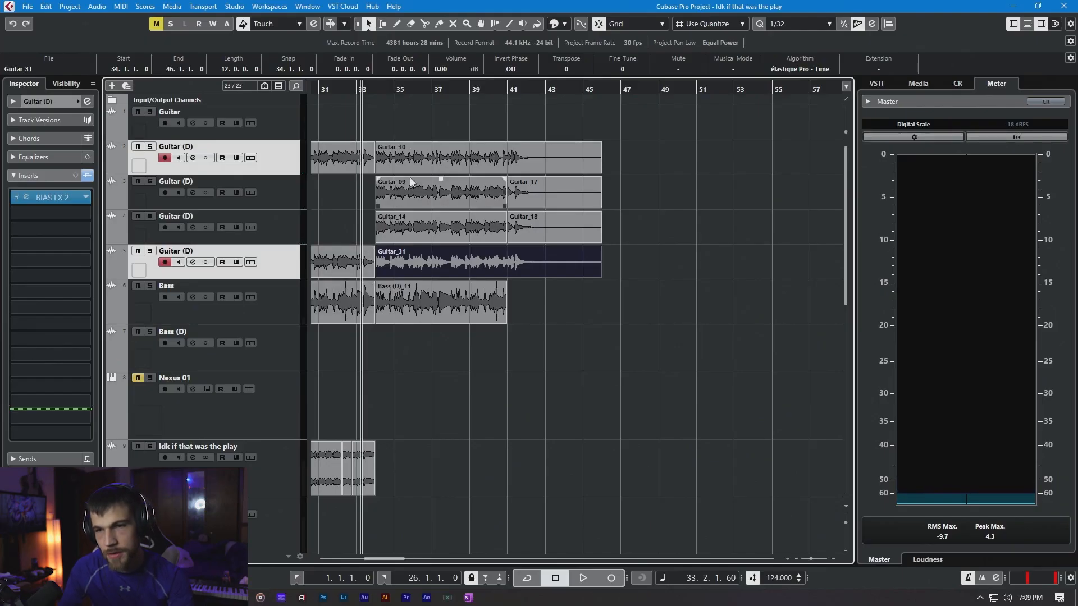
key("space")
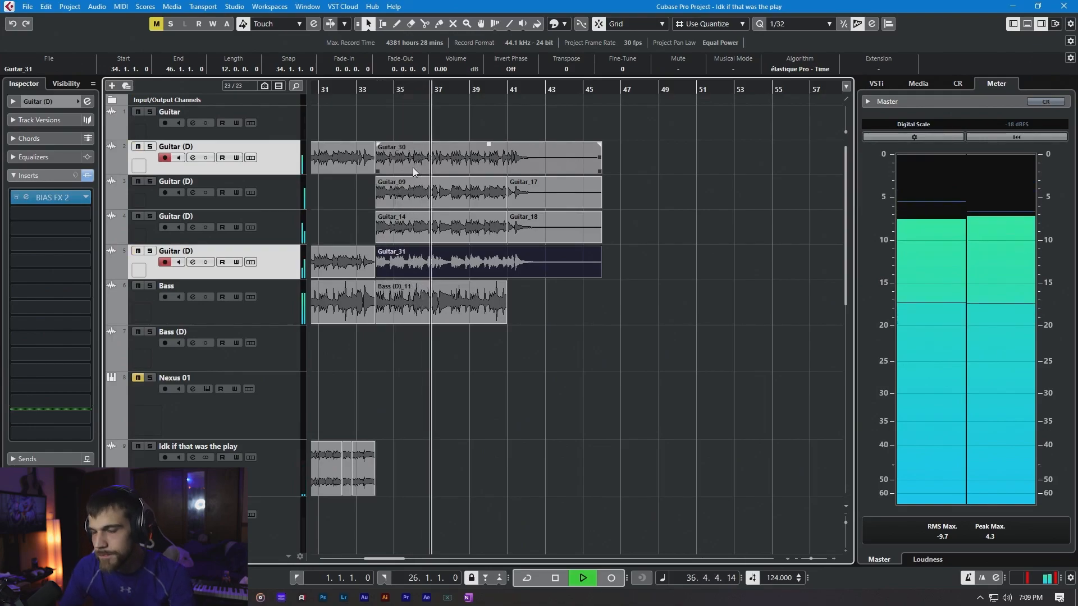
scroll(429, 175, "down", 3)
scroll(424, 178, "up", 3)
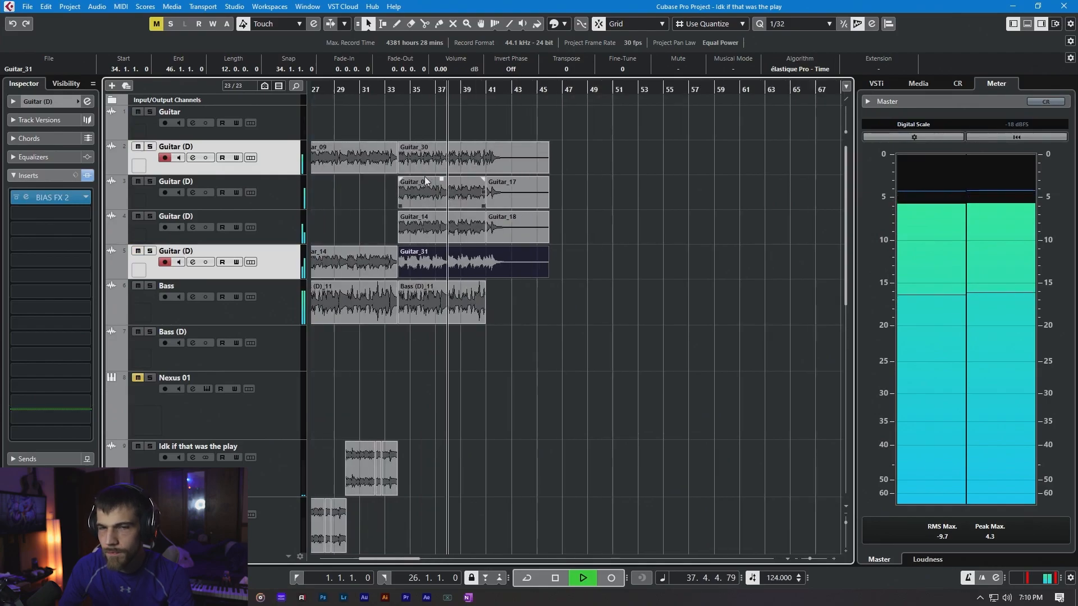
scroll(337, 171, "down", 2)
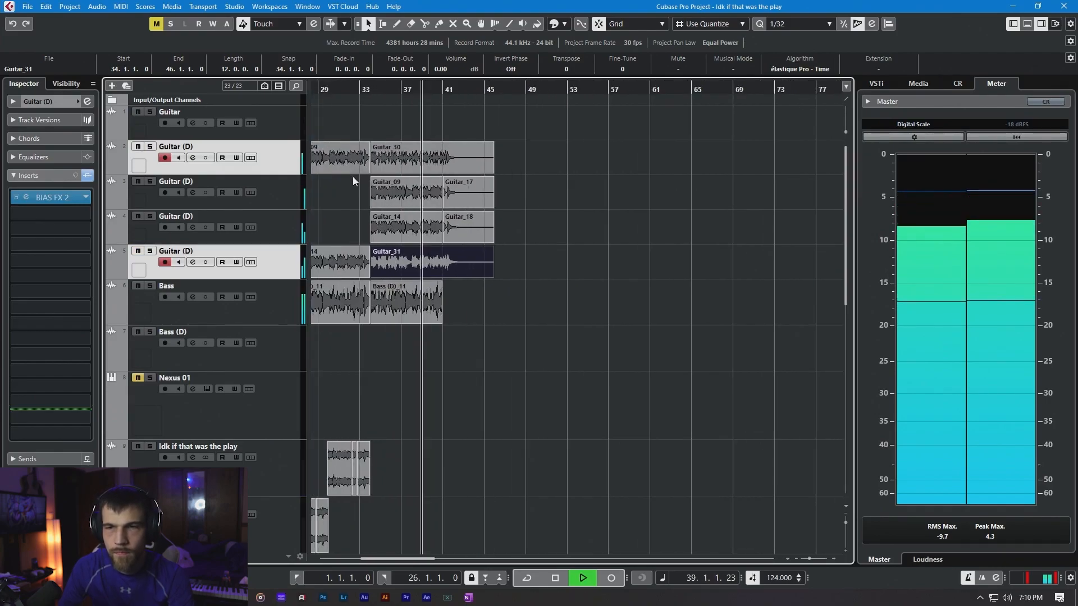
scroll(358, 174, "up", 4)
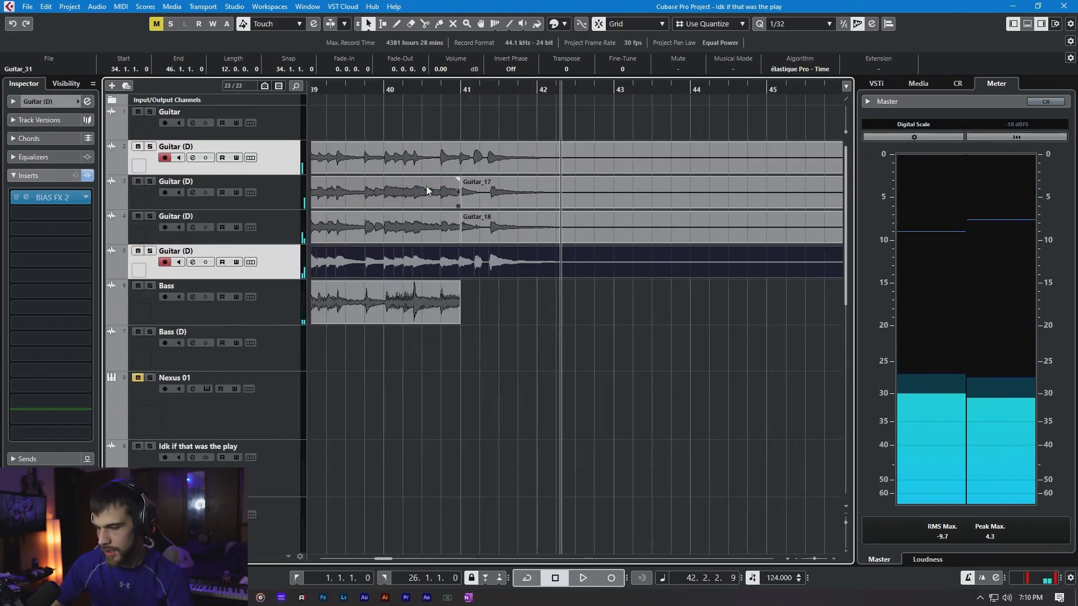